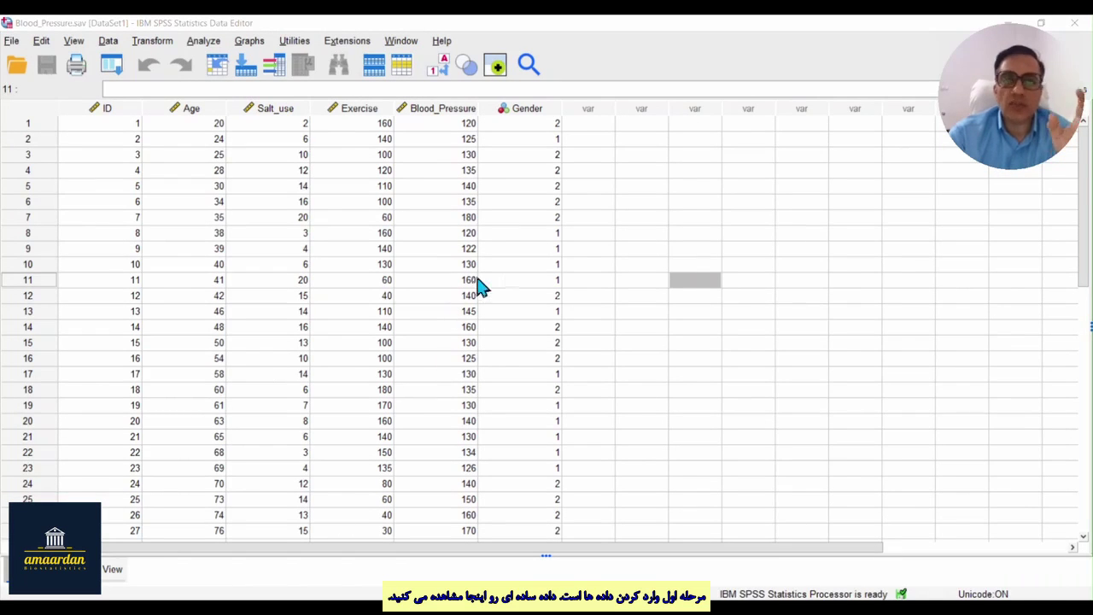
Step: Highlight the Age, Salt_use, Exercise, Blood_Pressure and Gender columns, then open Blood_pressure.xlsx from the repository
click(198, 111)
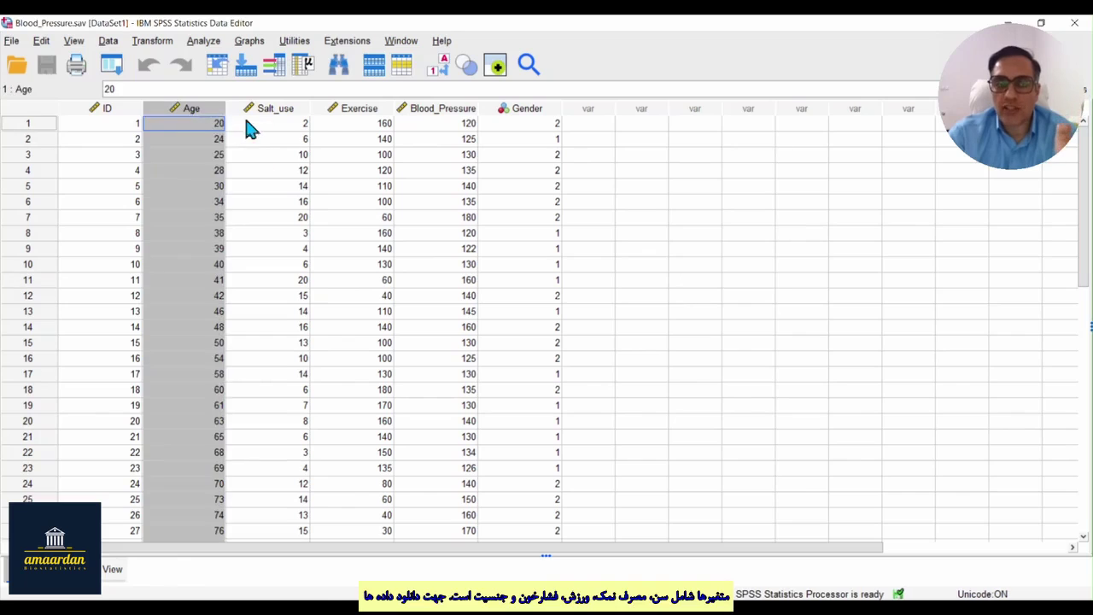
click(270, 111)
click(350, 111)
click(427, 111)
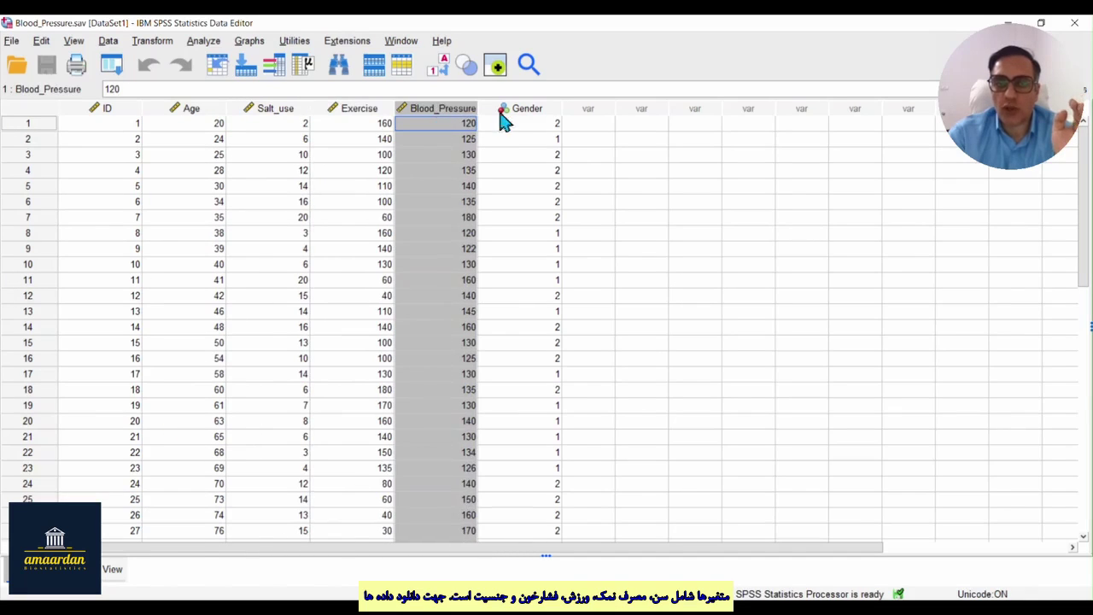
click(519, 111)
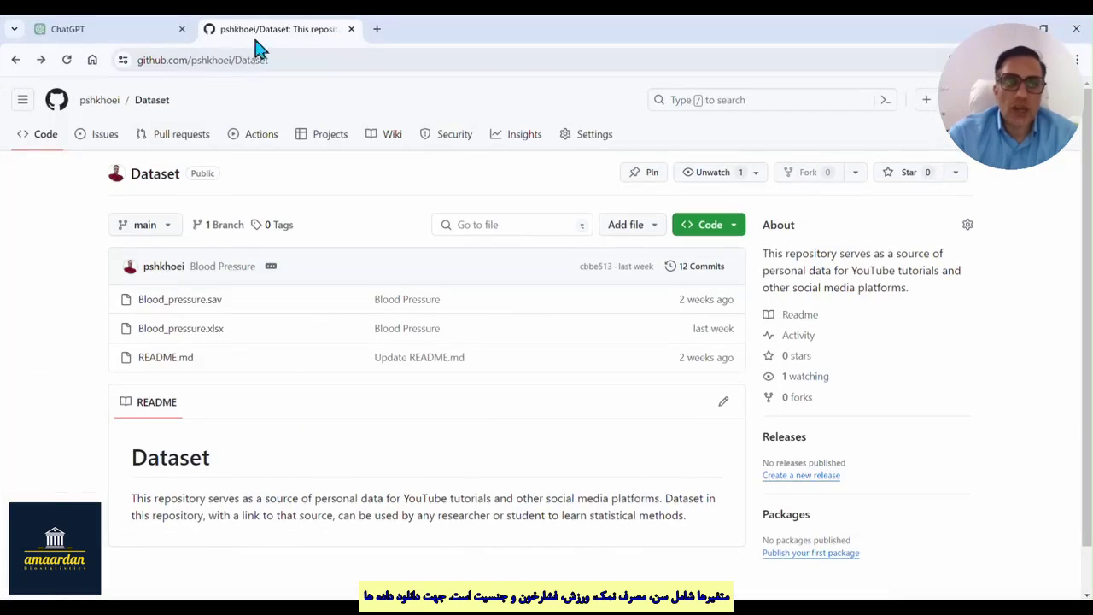
click(184, 67)
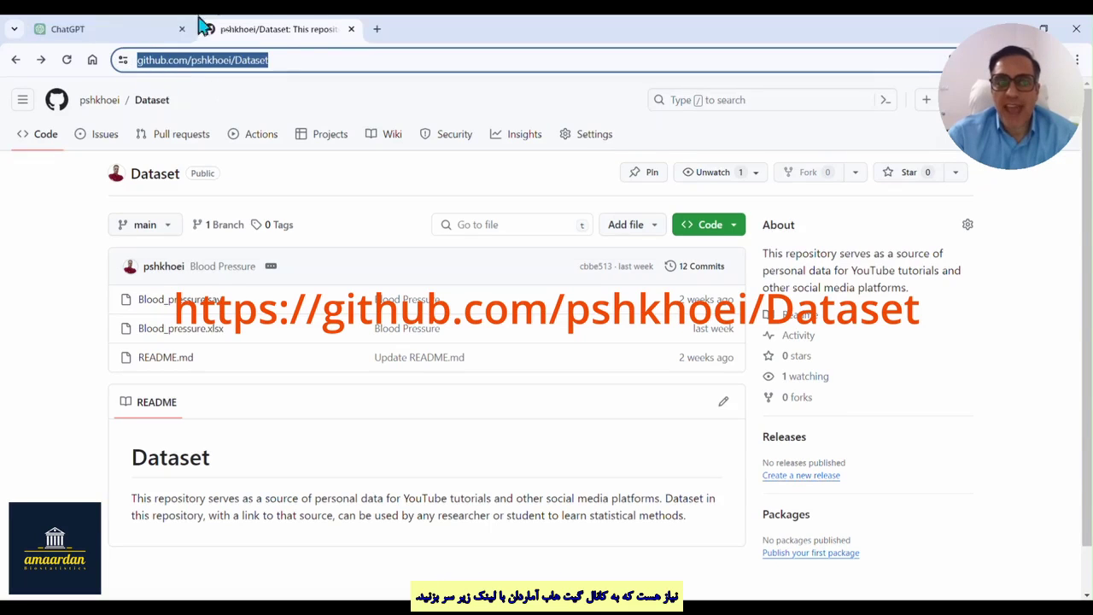
click(160, 336)
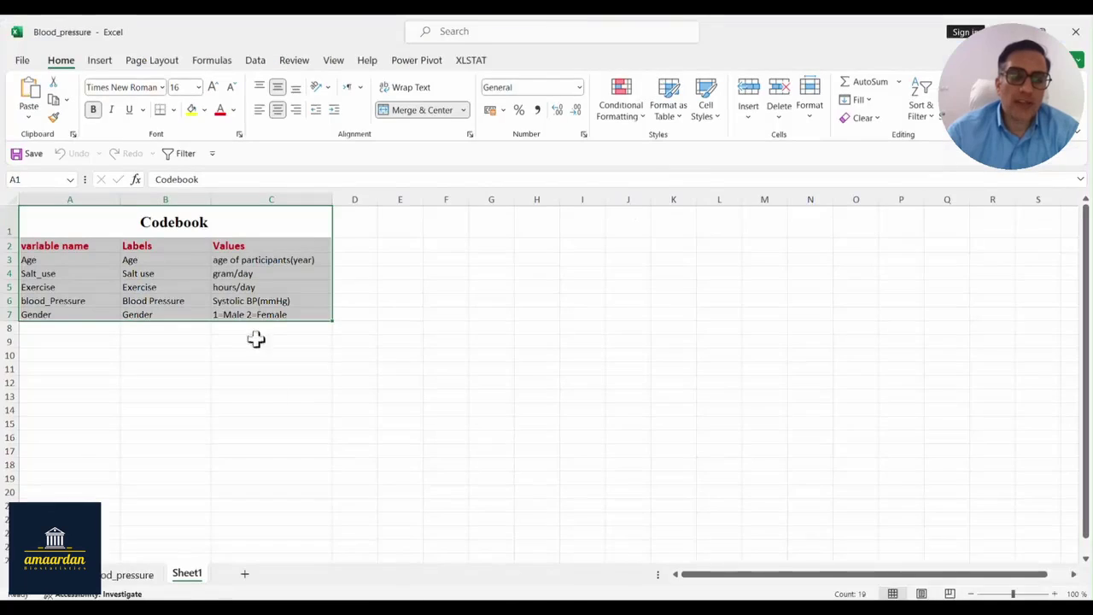
Step: Look over the data sheet and the Codebook sheet's Age and Gender rows
click(129, 578)
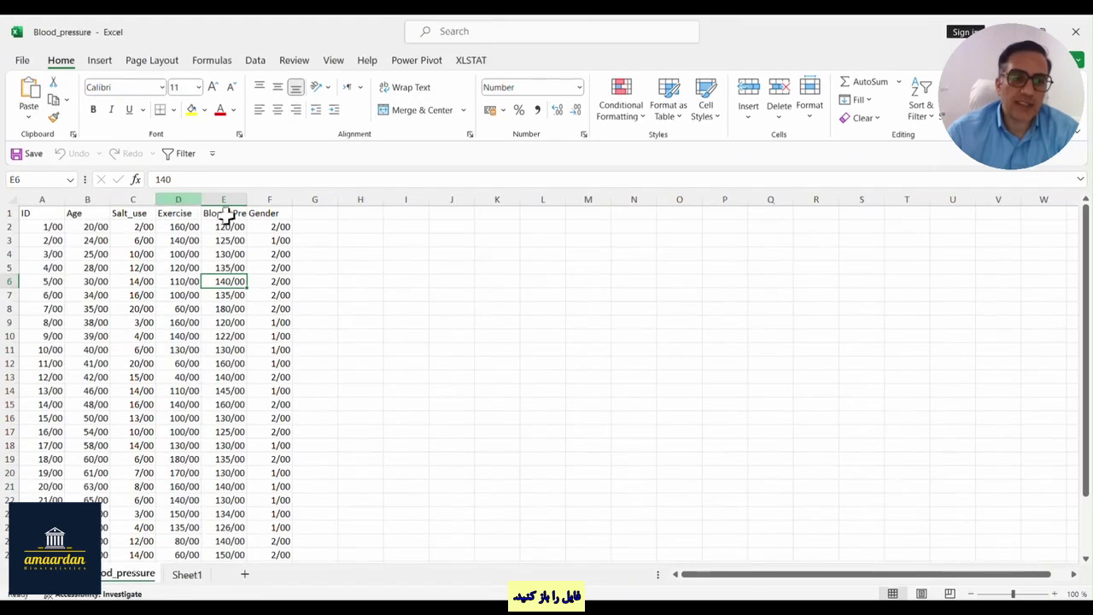
click(195, 579)
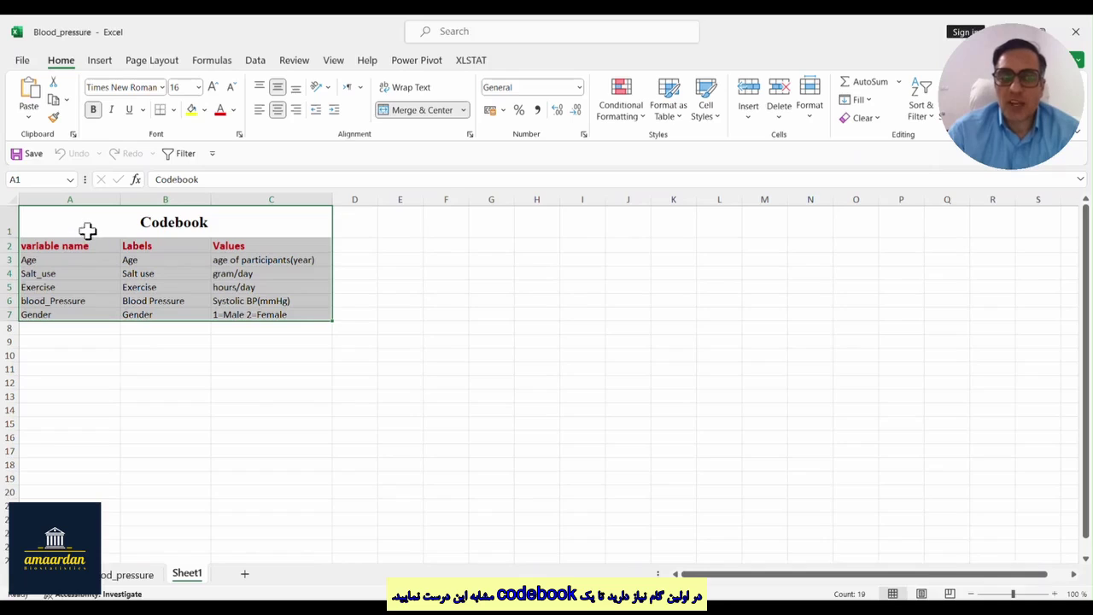
click(86, 258)
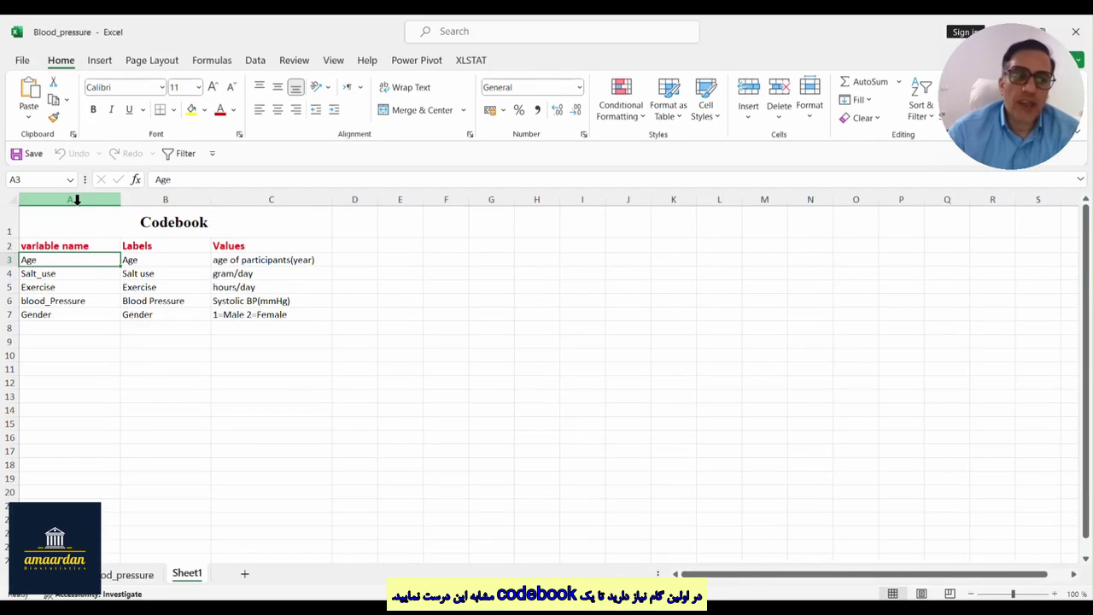
click(4, 259)
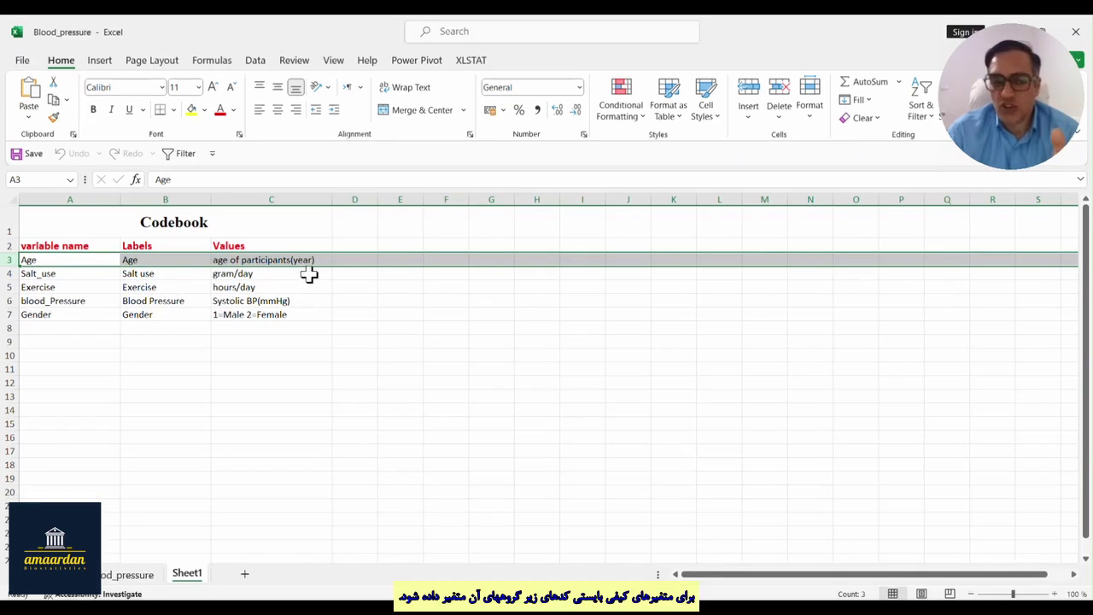
click(9, 314)
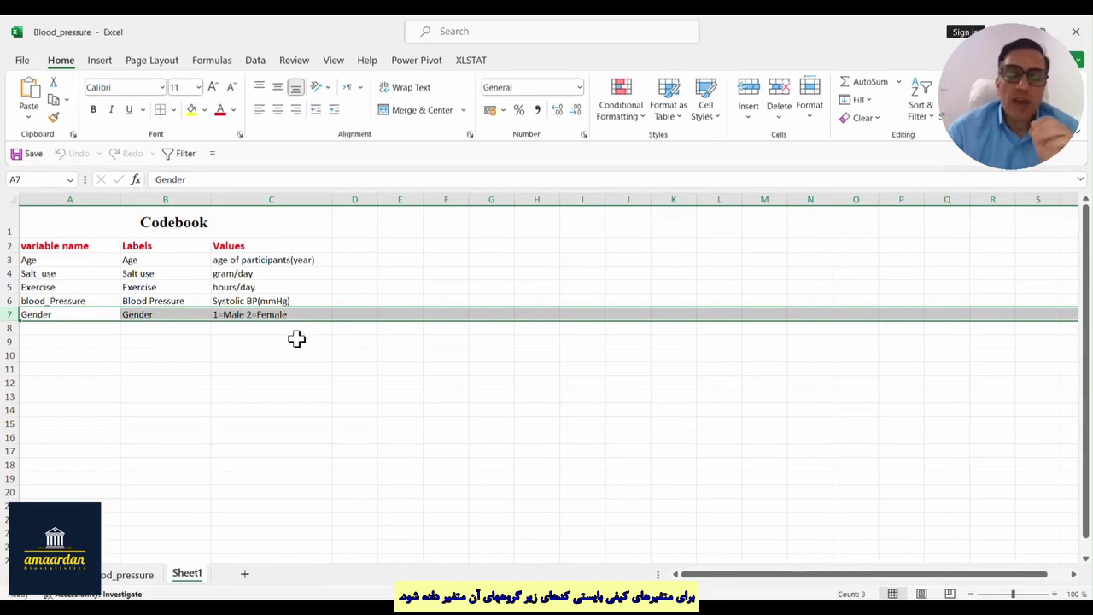
Step: Copy the Codebook table A1:C7 and switch to the ChatGPT tab
drag(110, 219, 259, 313)
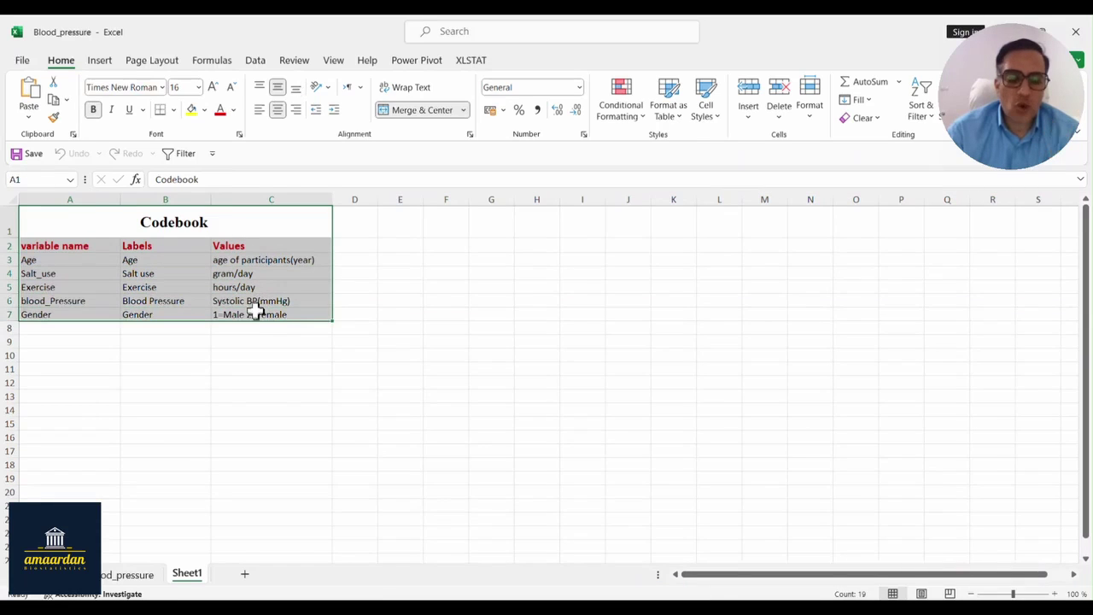
key(ctrl+c)
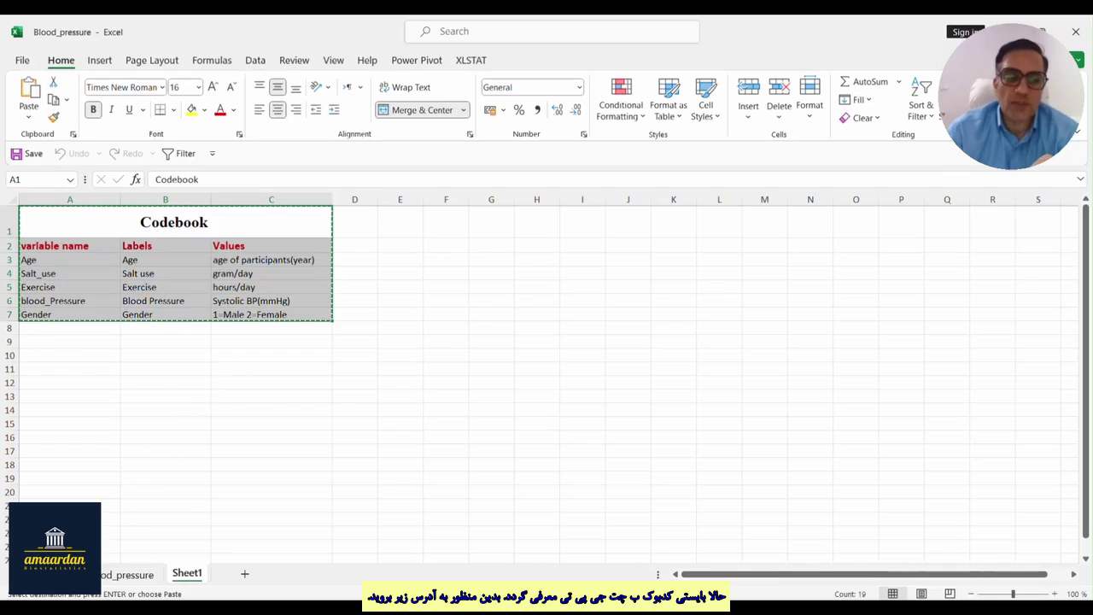
key(alt+Tab)
click(115, 34)
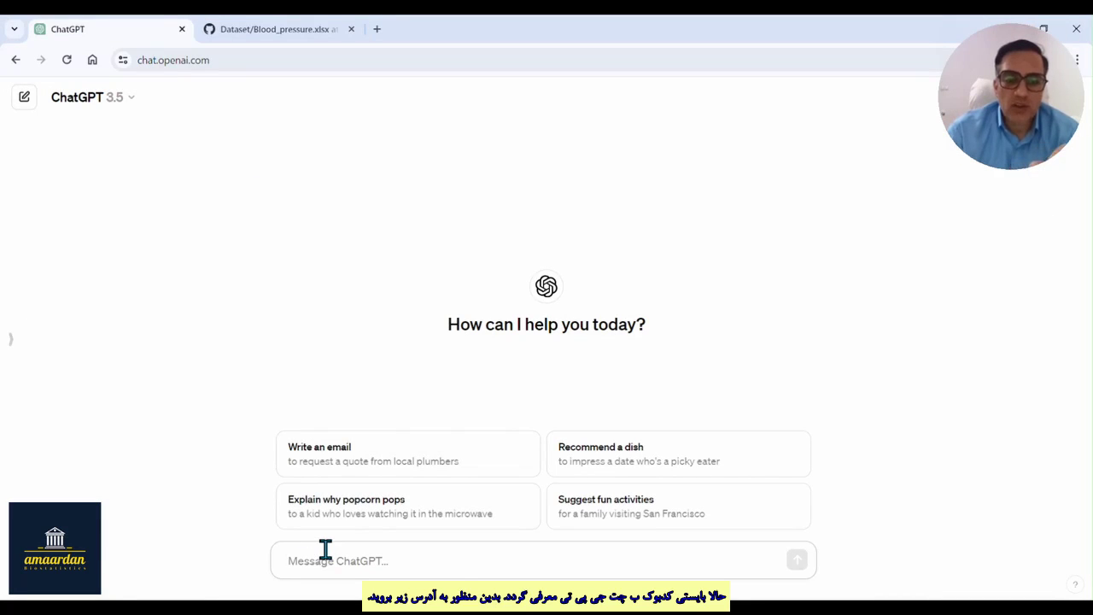
Step: Send 'I have a codebook:' followed by the codebook table pasted as plain text
text(I ha)
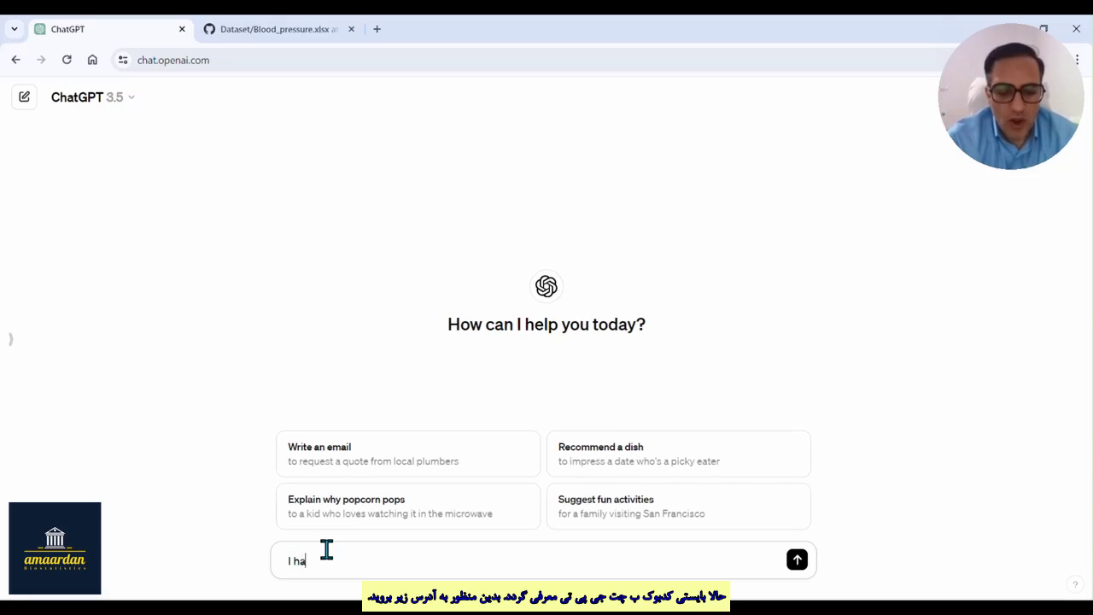
text(ve a codebook)
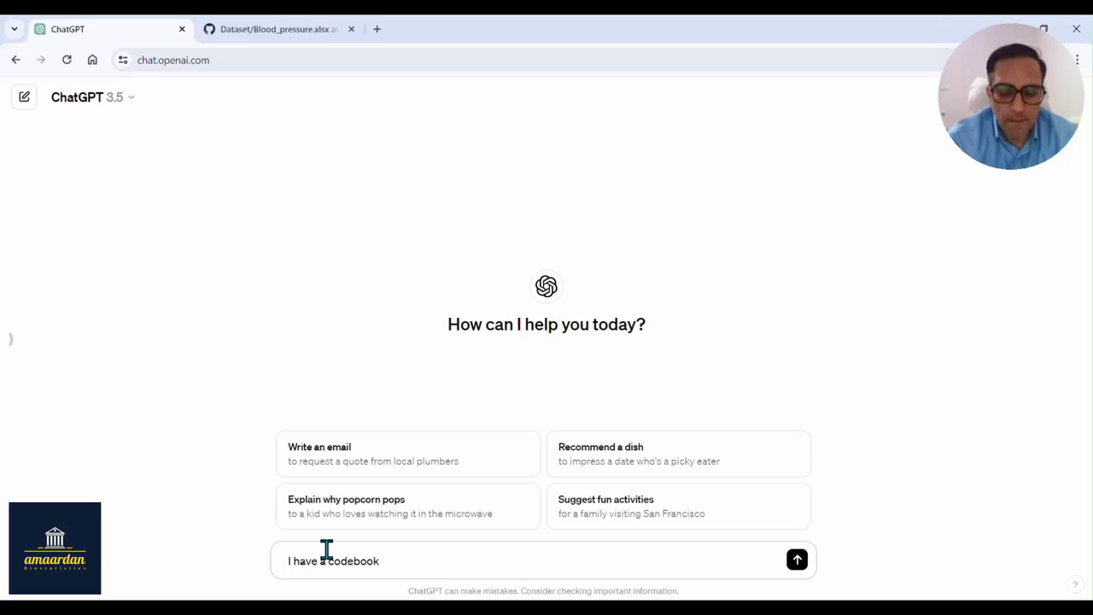
text(:)
key(shift+Return)
key(shift+Return)
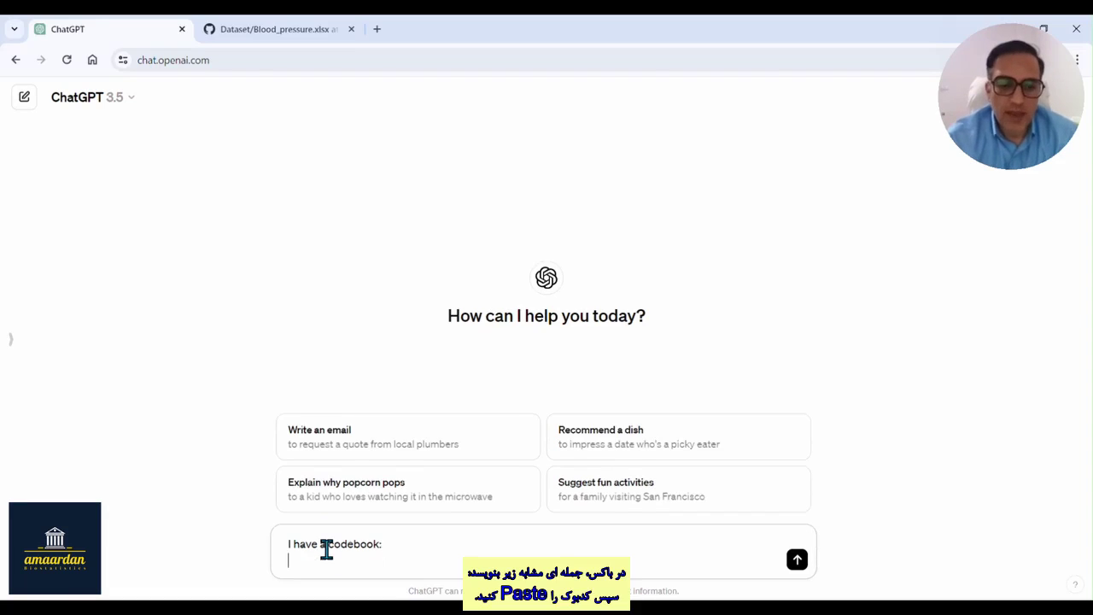
right_click(304, 571)
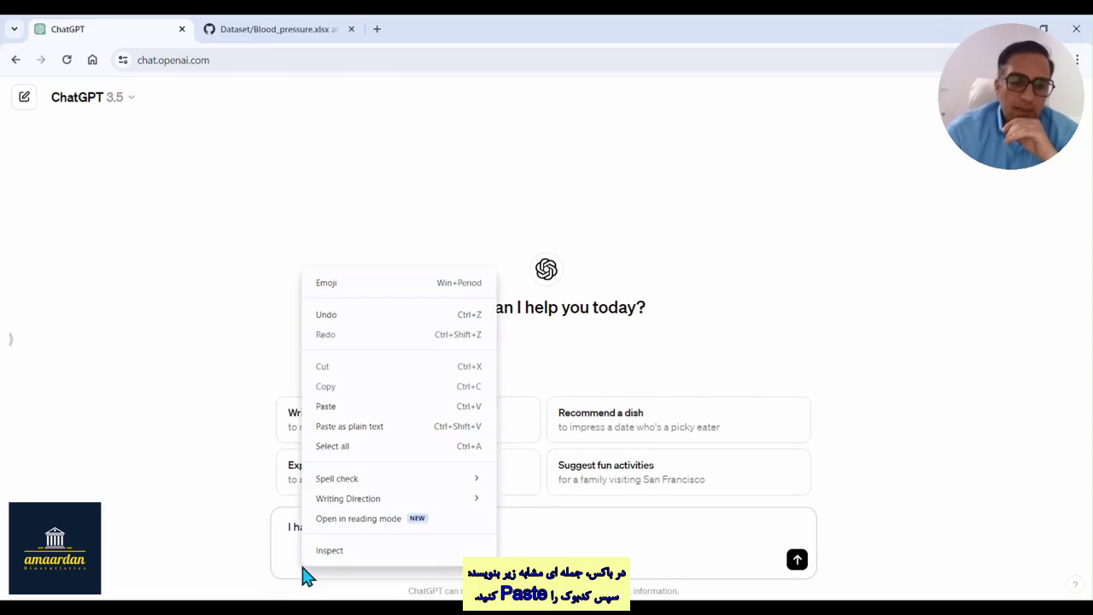
click(353, 432)
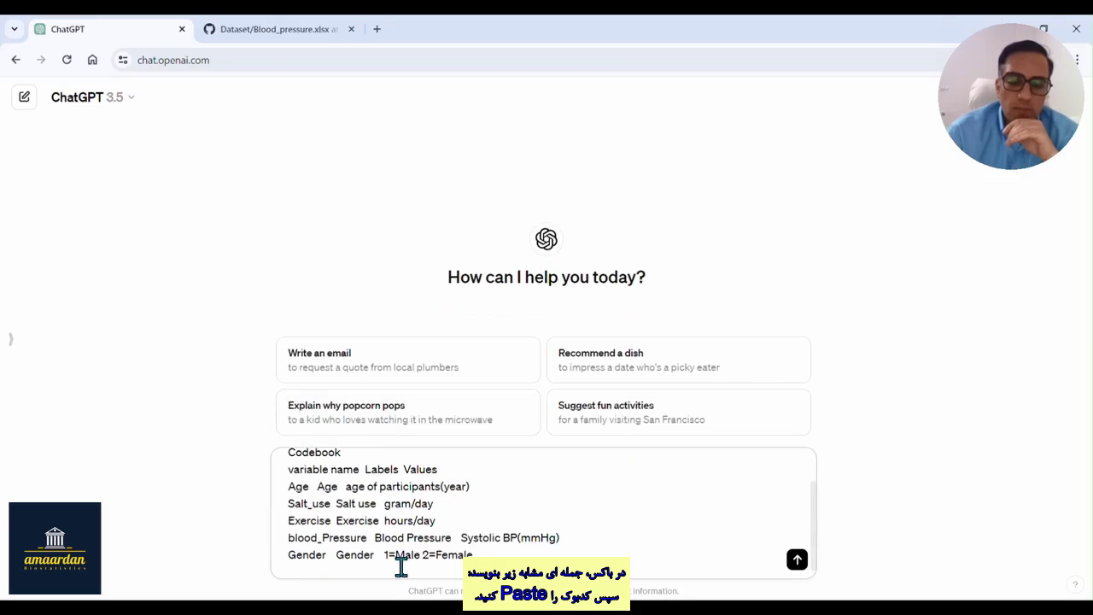
key(Return)
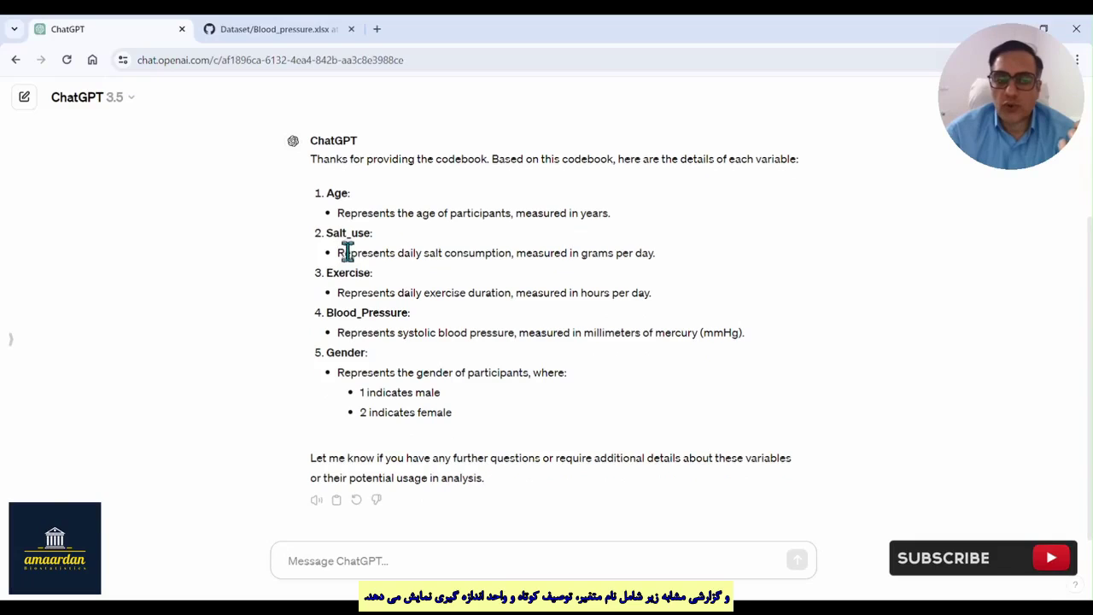
drag(337, 213, 618, 226)
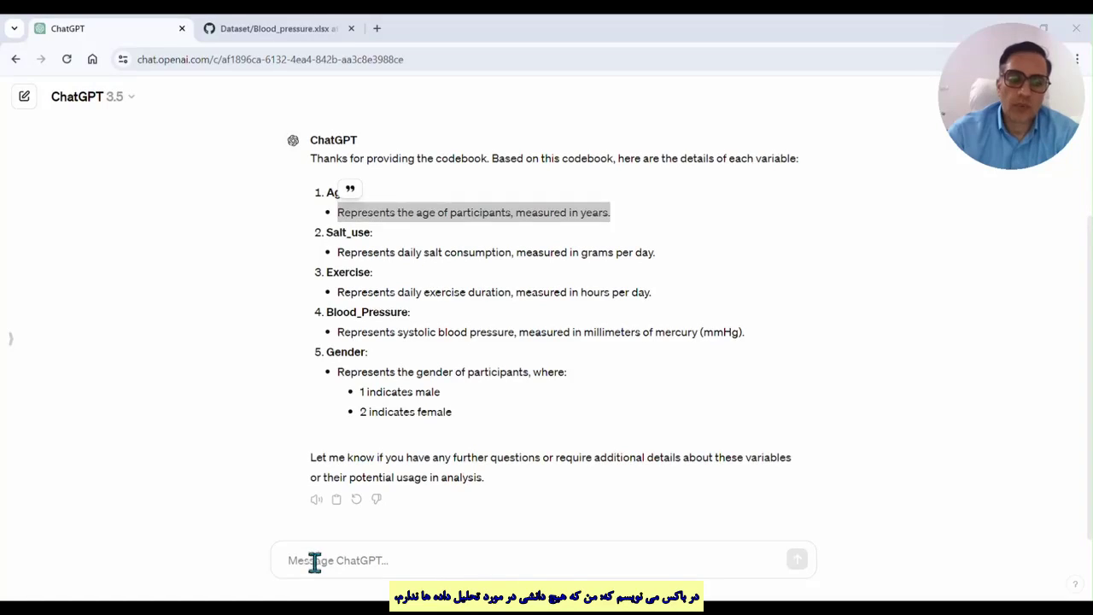
Step: Ask ChatGPT for an explanatory data analysis of the dataset's variables, noting no statistics background
click(316, 562)
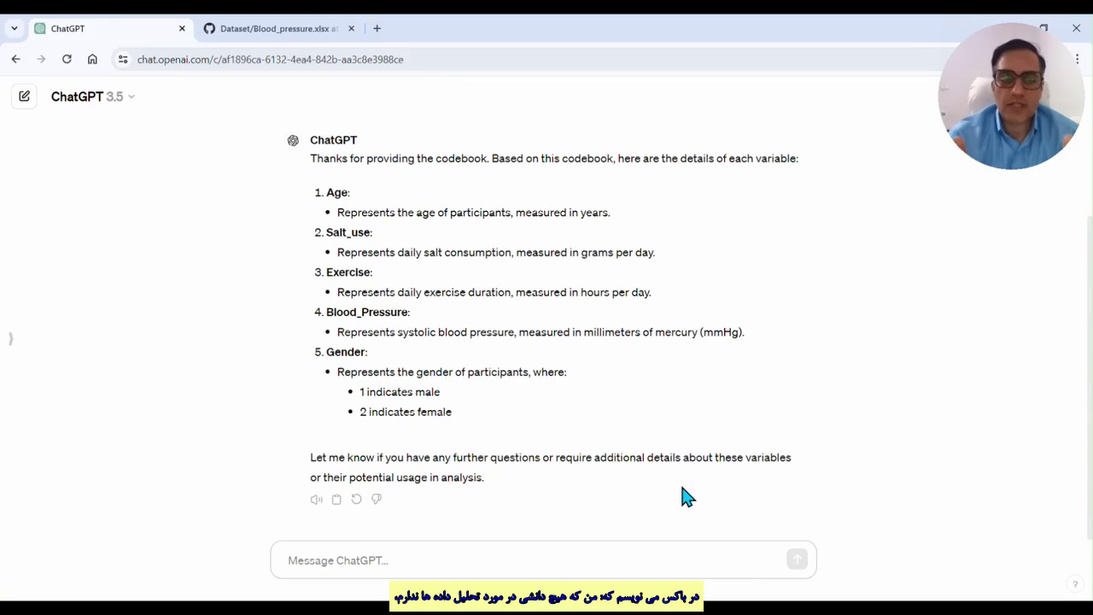
text(I h)
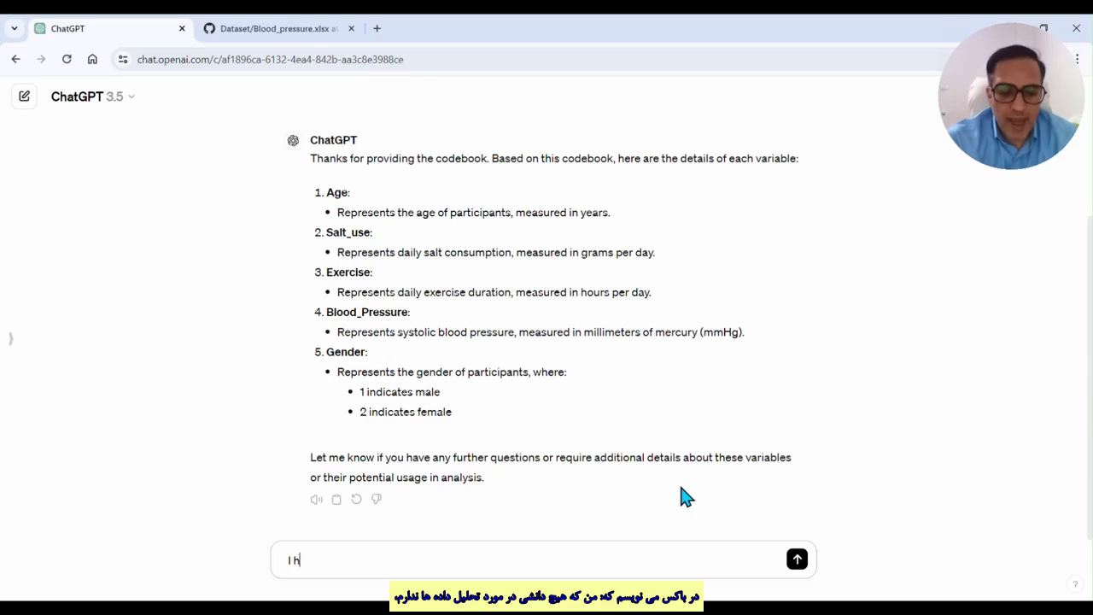
text(ave no in)
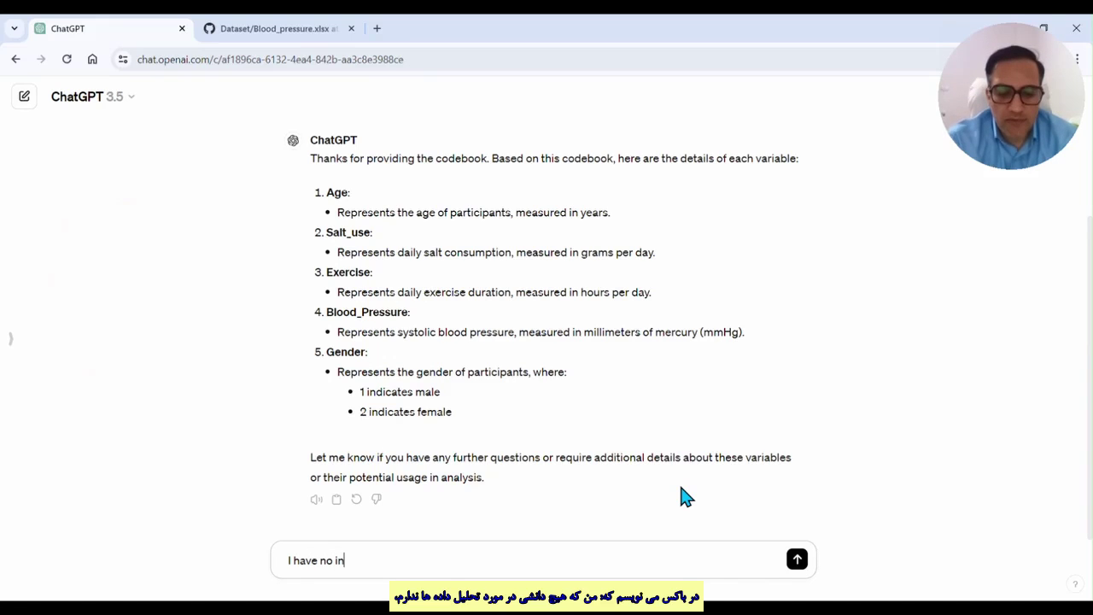
text(formation)
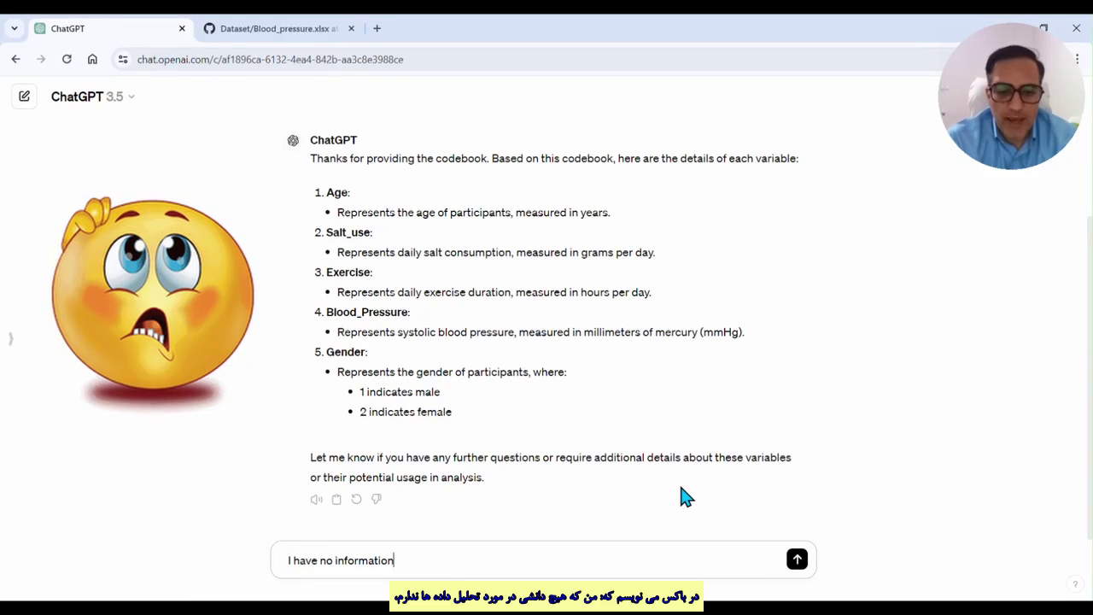
text( about statistical analy)
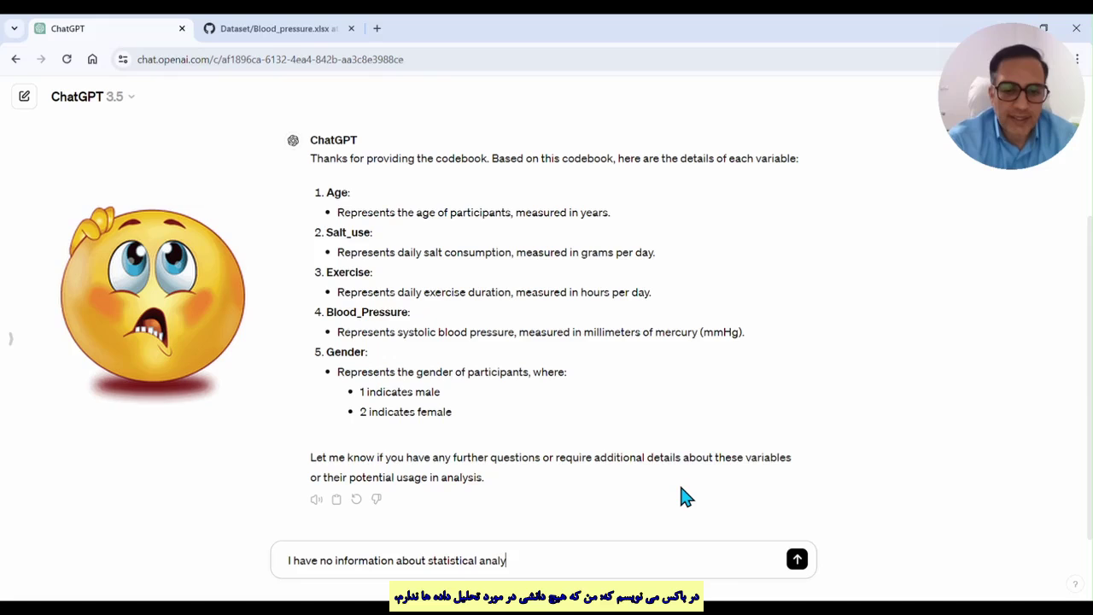
text(sis met)
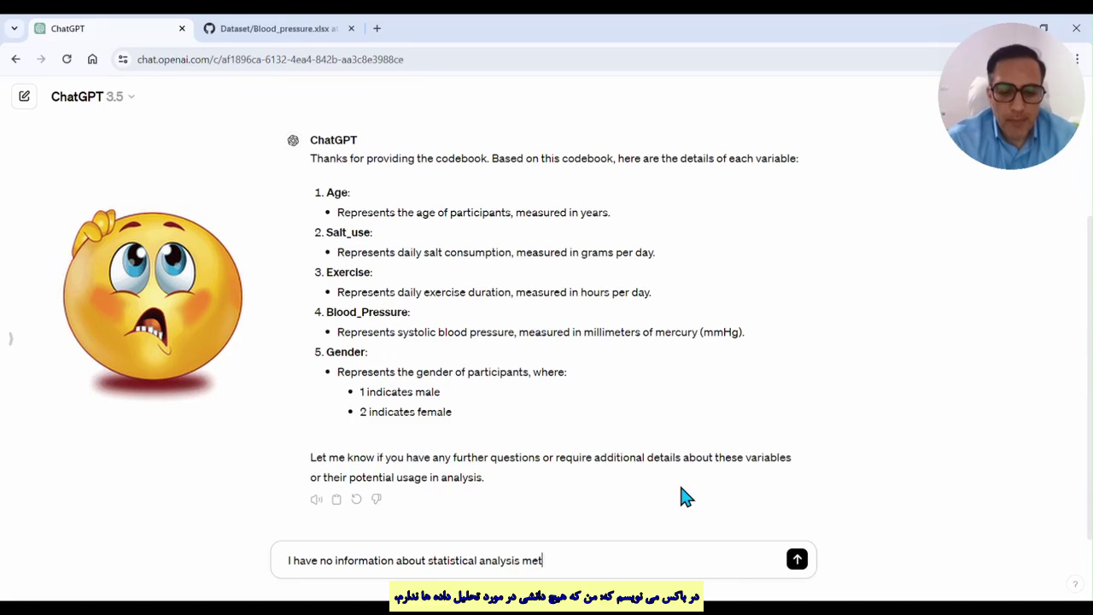
text(hods.)
key(BackSpace)
text(, then)
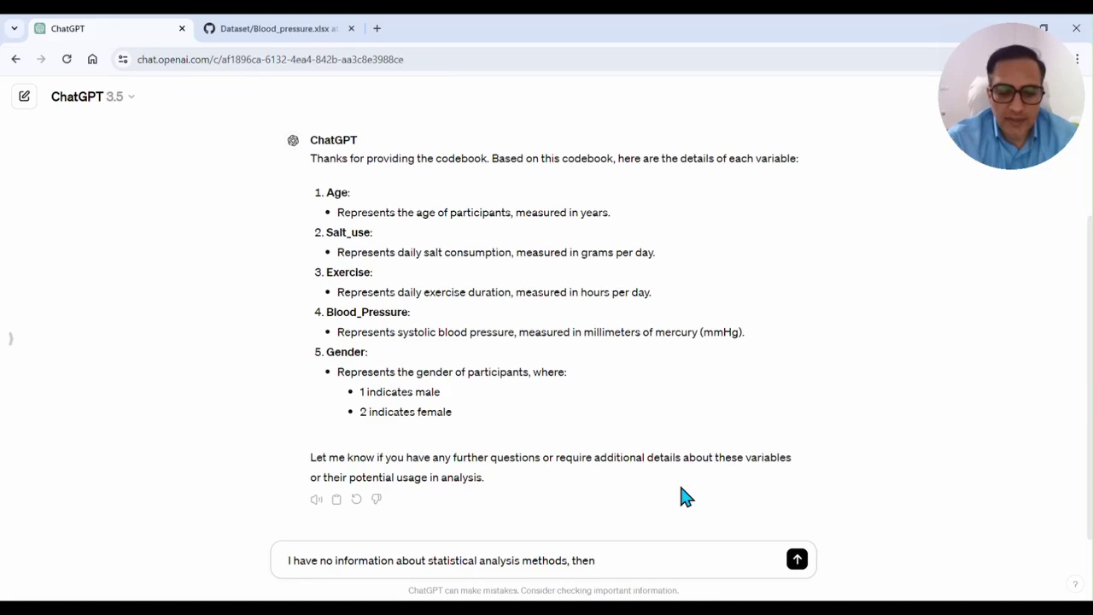
key(BackSpace)
key(BackSpace)
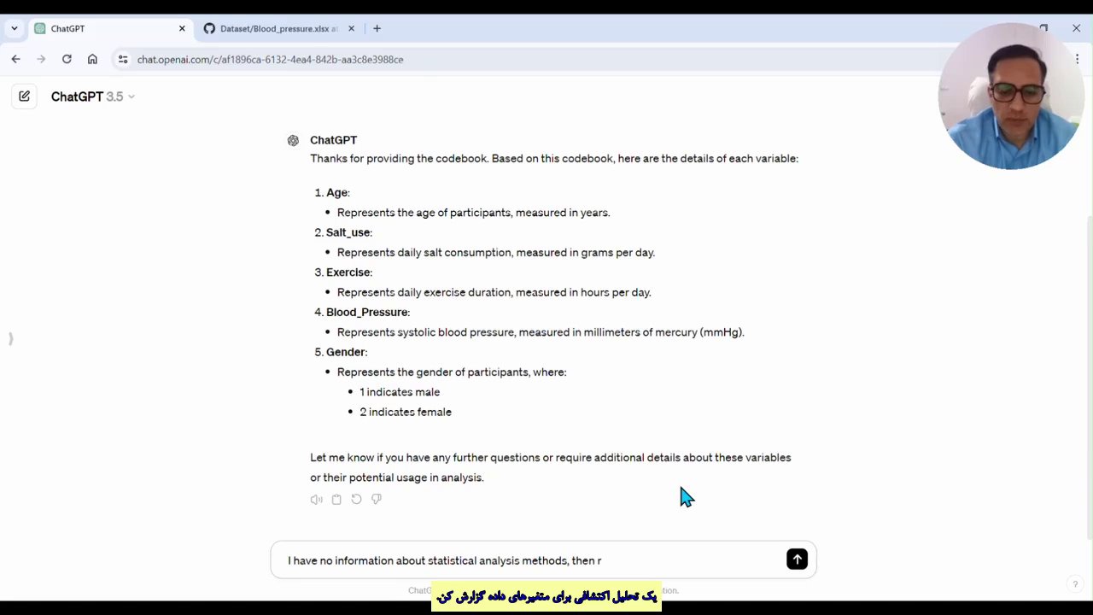
text(give me an explanatory data analys)
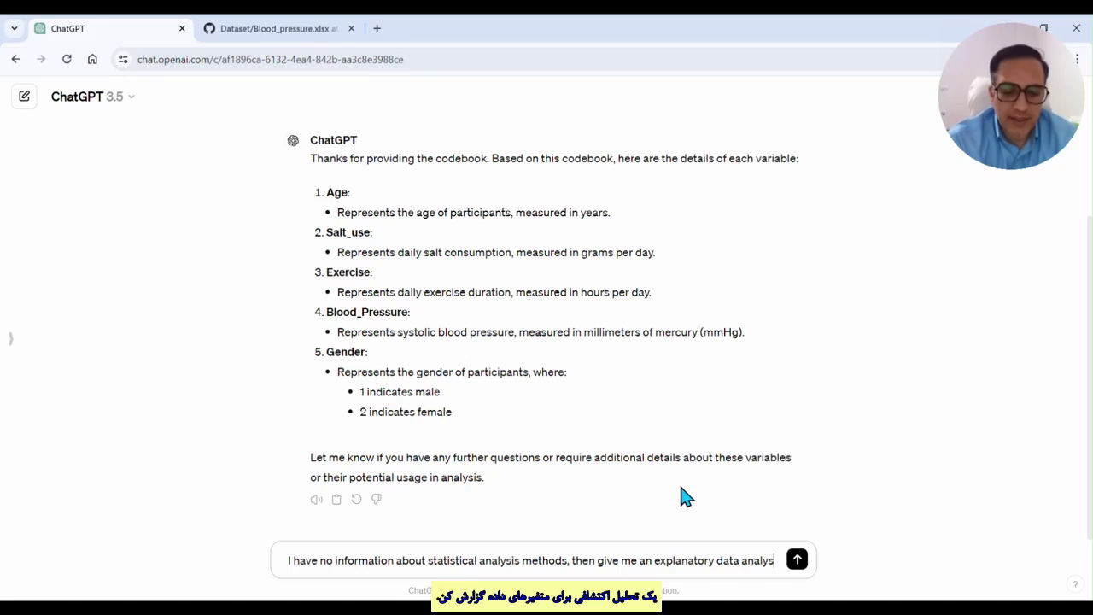
text(for variables in t)
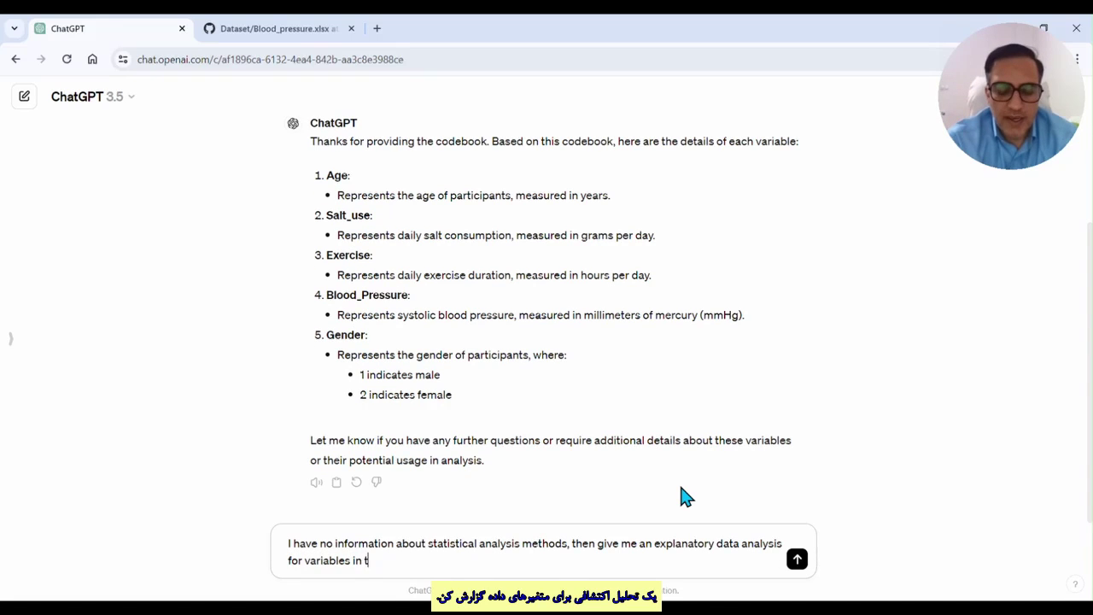
text(his dataset)
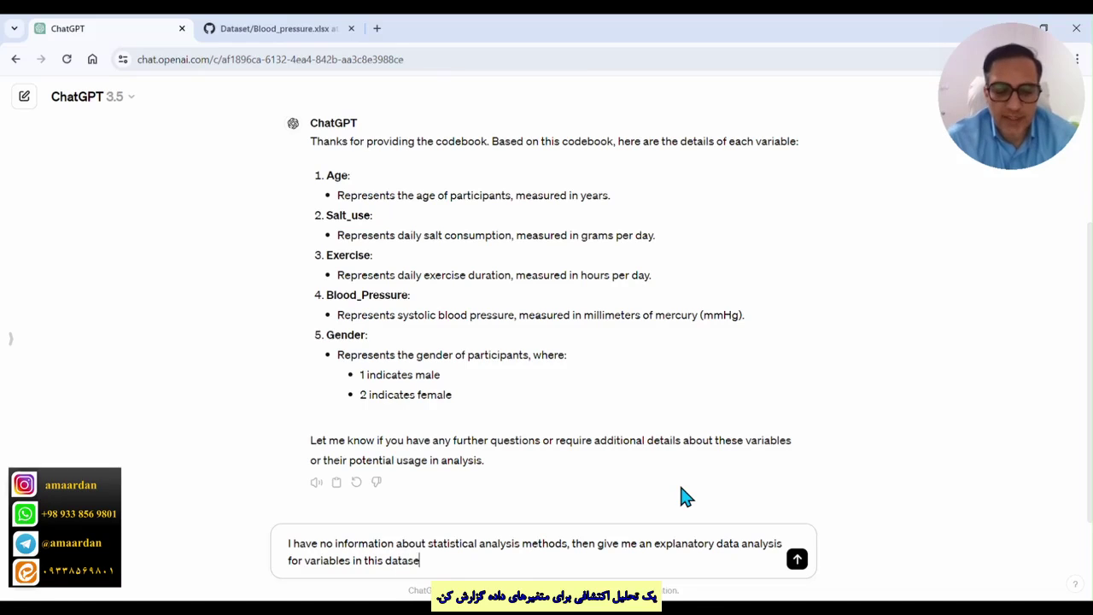
text(.)
key(Return)
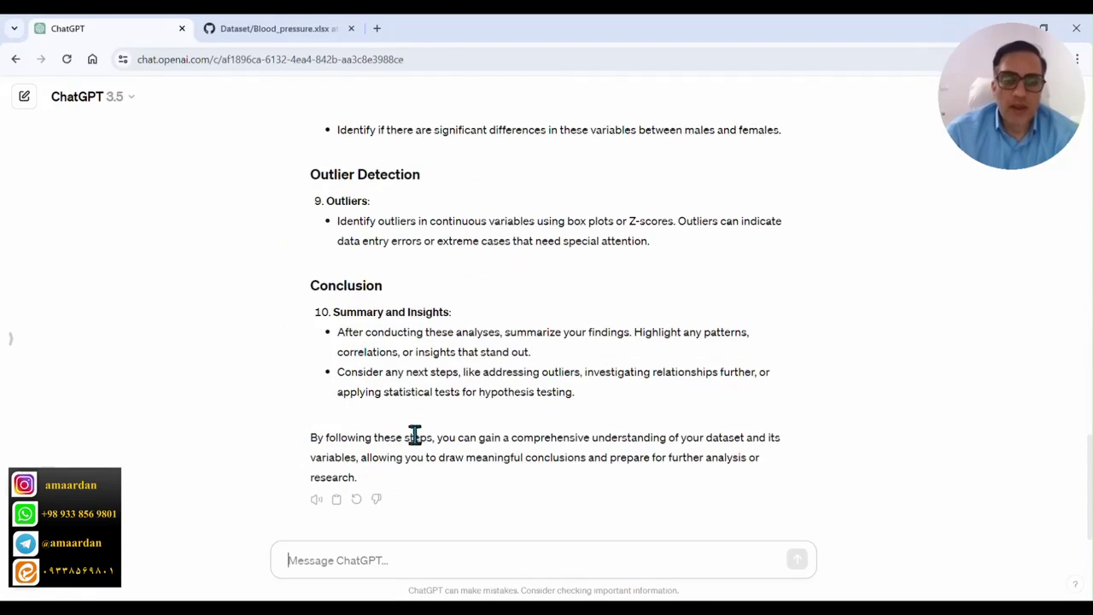
Step: Scroll through the EDA reply, marking headings such as Data Summary, Basic Statistics and Outlier Detection
scroll(419, 446, up, 10)
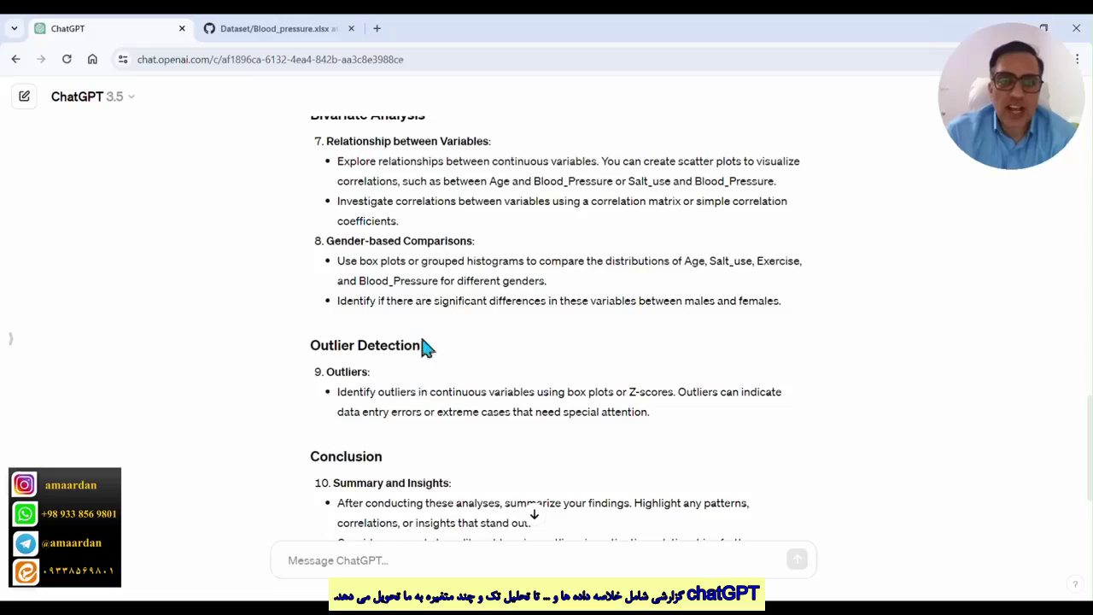
scroll(427, 346, up, 3)
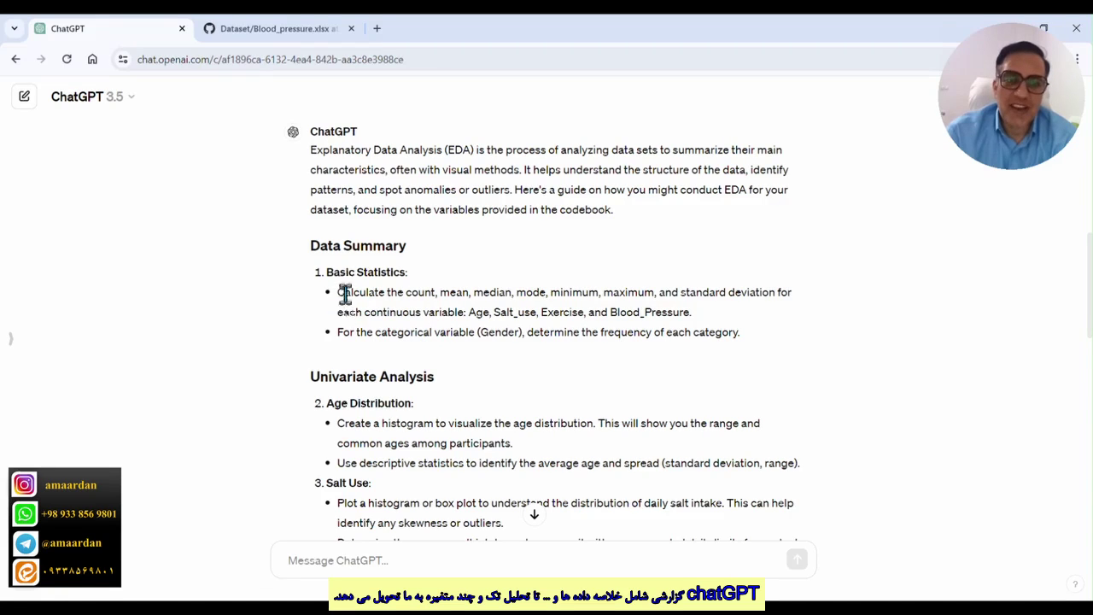
drag(311, 245, 424, 268)
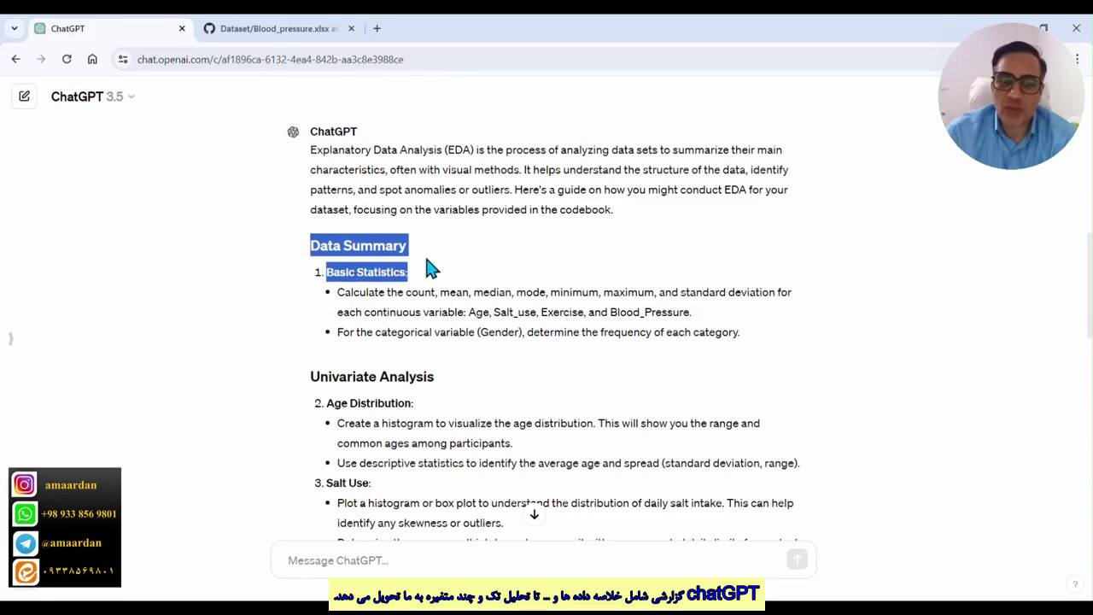
drag(312, 376, 427, 377)
scroll(420, 434, down, 1)
click(421, 438)
scroll(421, 437, down, 6)
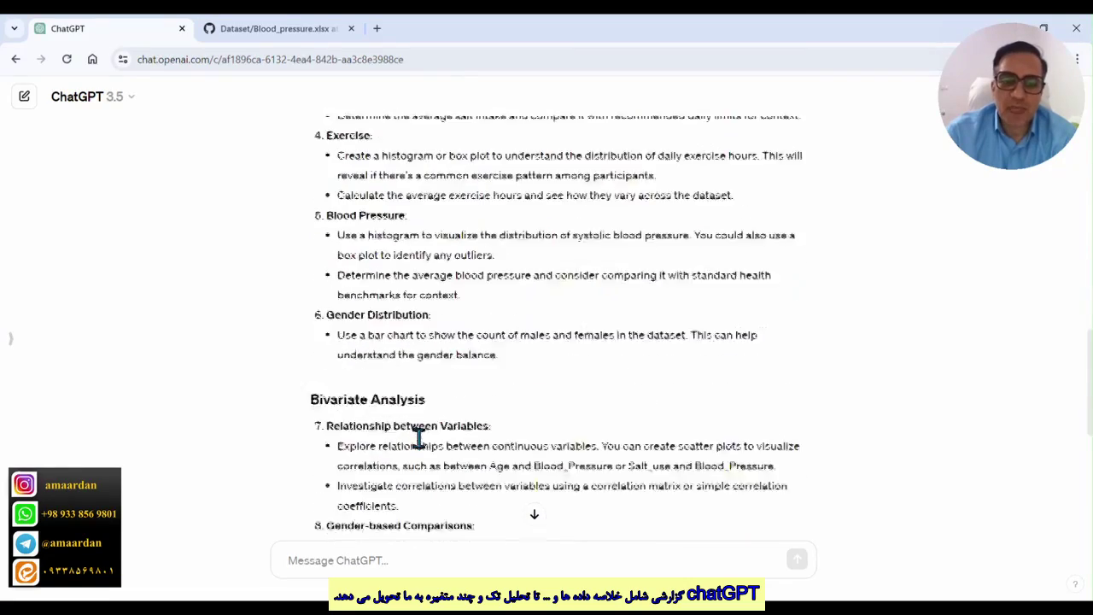
drag(312, 371, 426, 375)
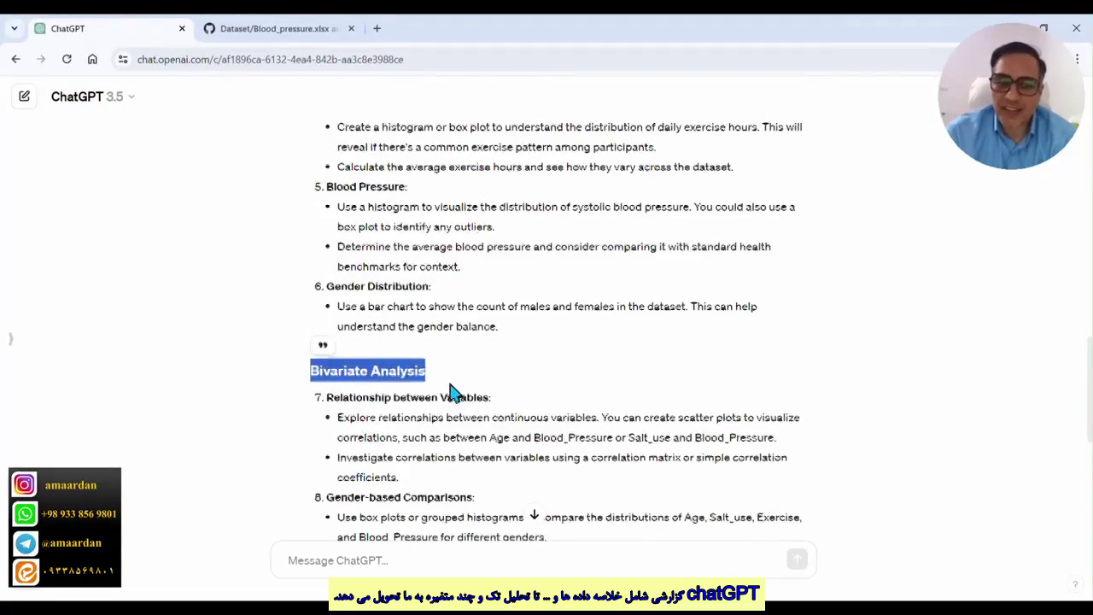
scroll(428, 427, down, 1)
scroll(427, 427, down, 1)
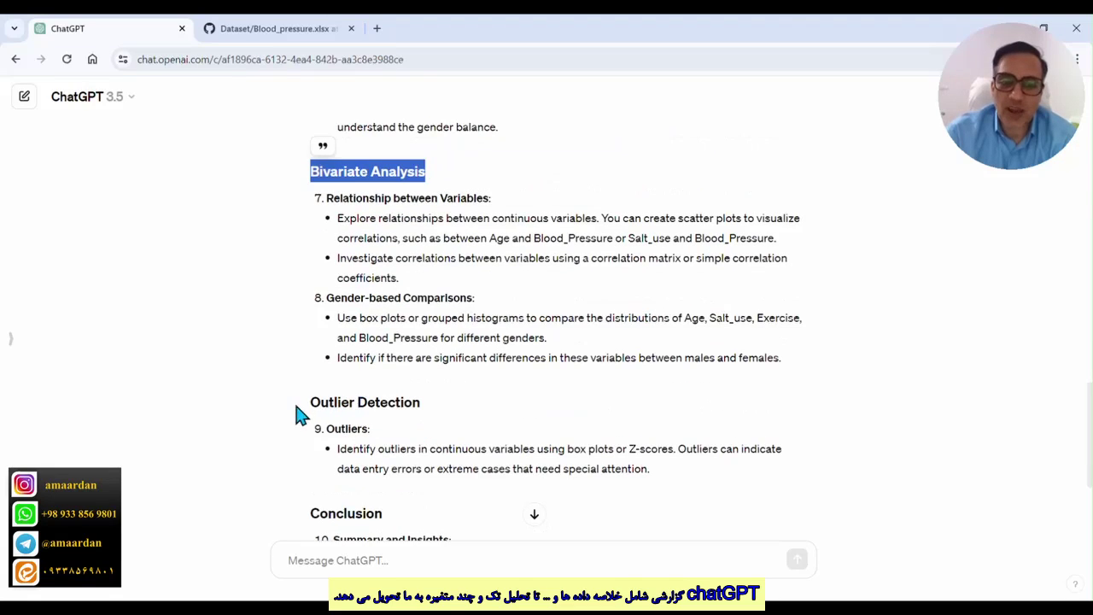
drag(310, 403, 431, 403)
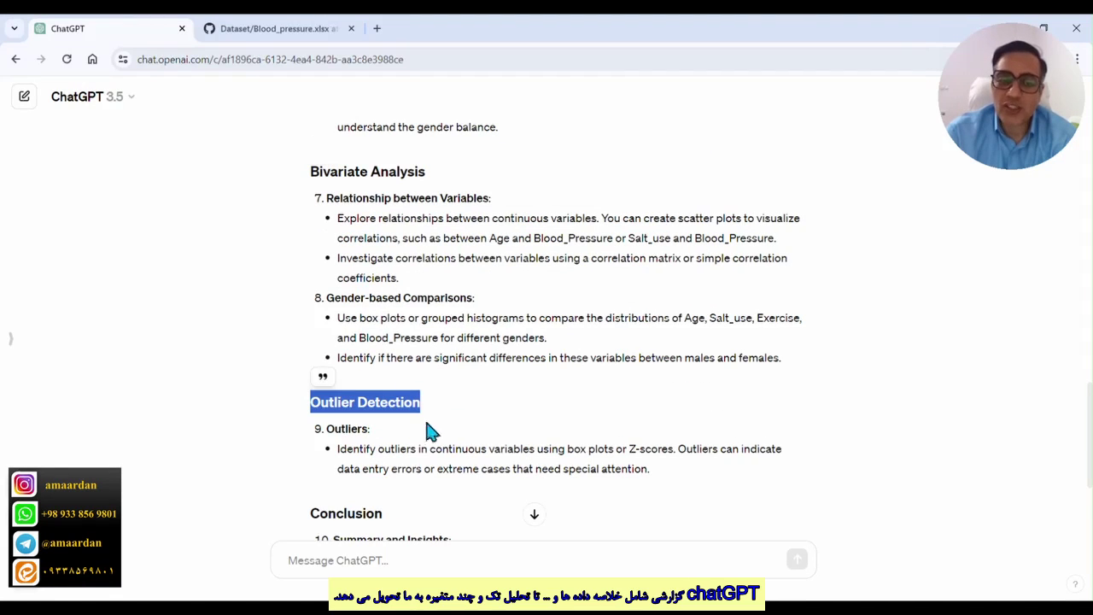
scroll(425, 444, down, 2)
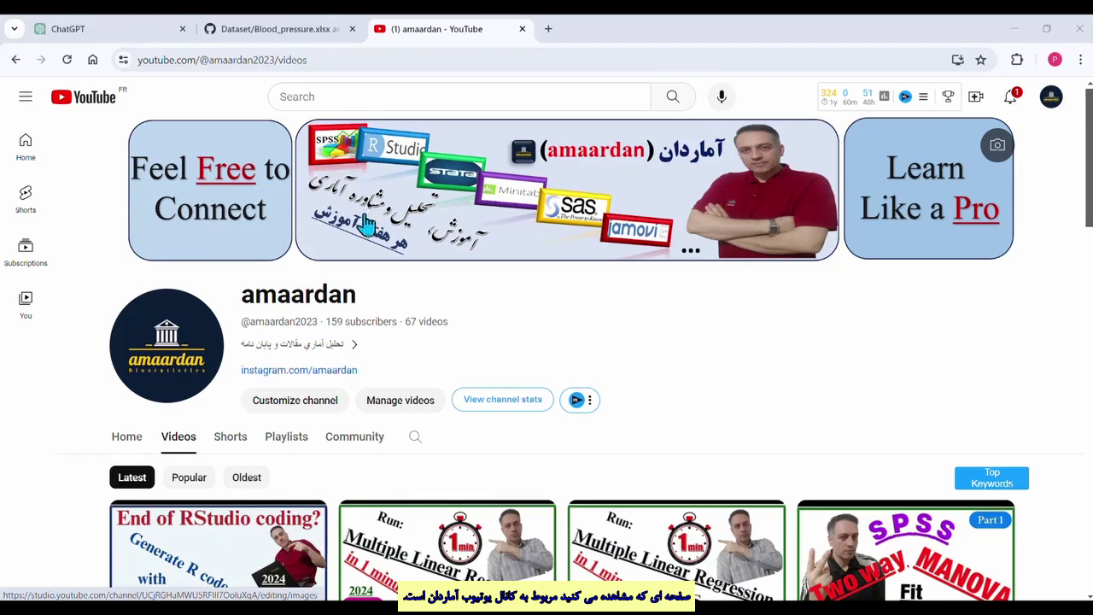
Step: Browse the YouTube channel's video list, then return to the ChatGPT conversation
click(252, 56)
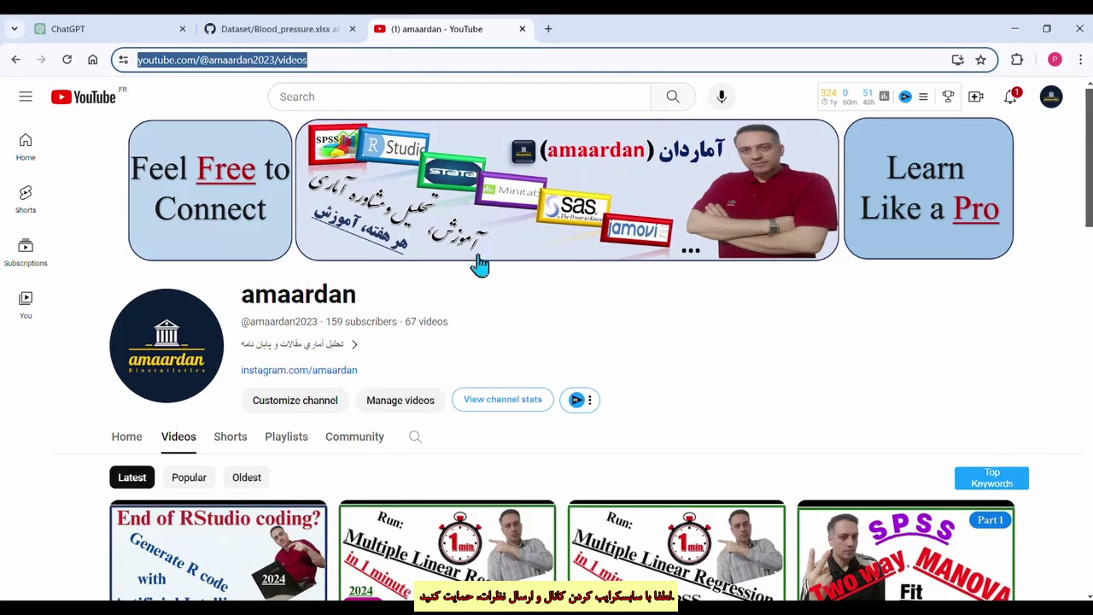
drag(1089, 183, 1092, 246)
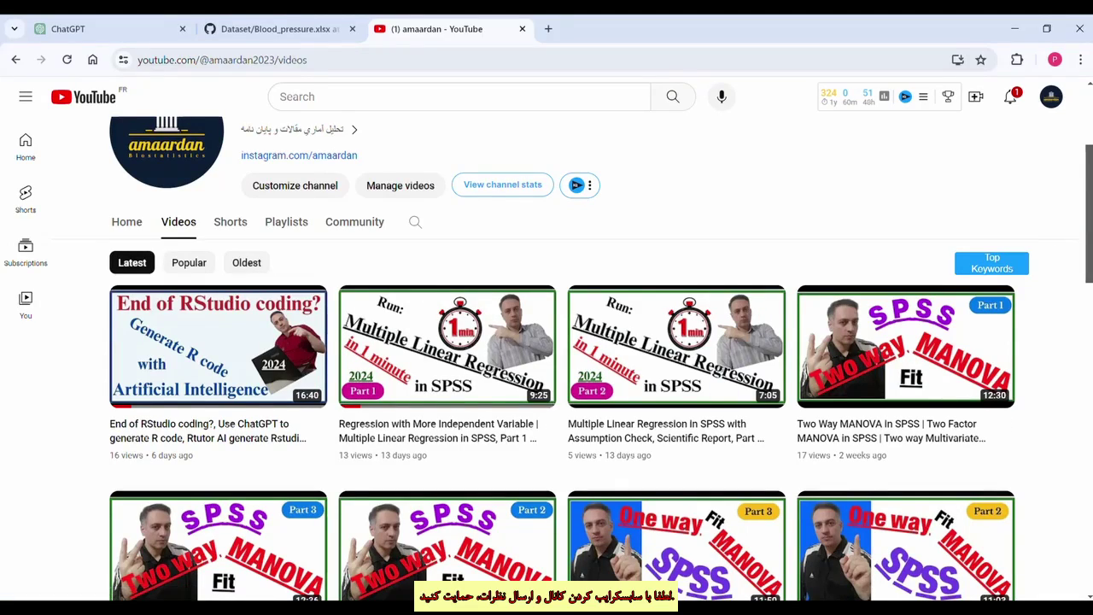
scroll(1091, 229, down, 1)
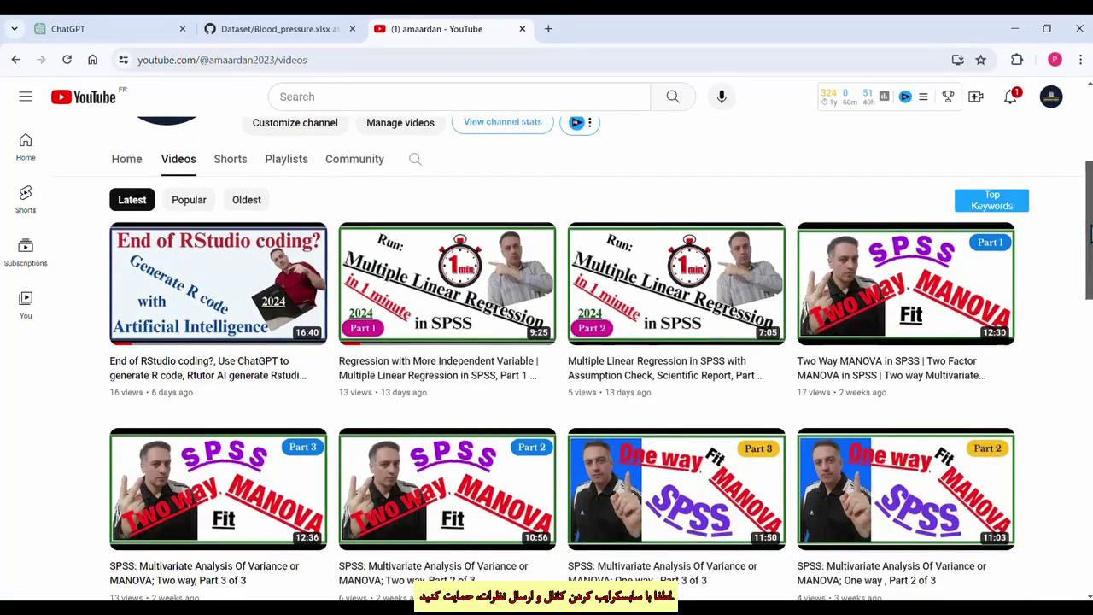
drag(1091, 230, 1091, 152)
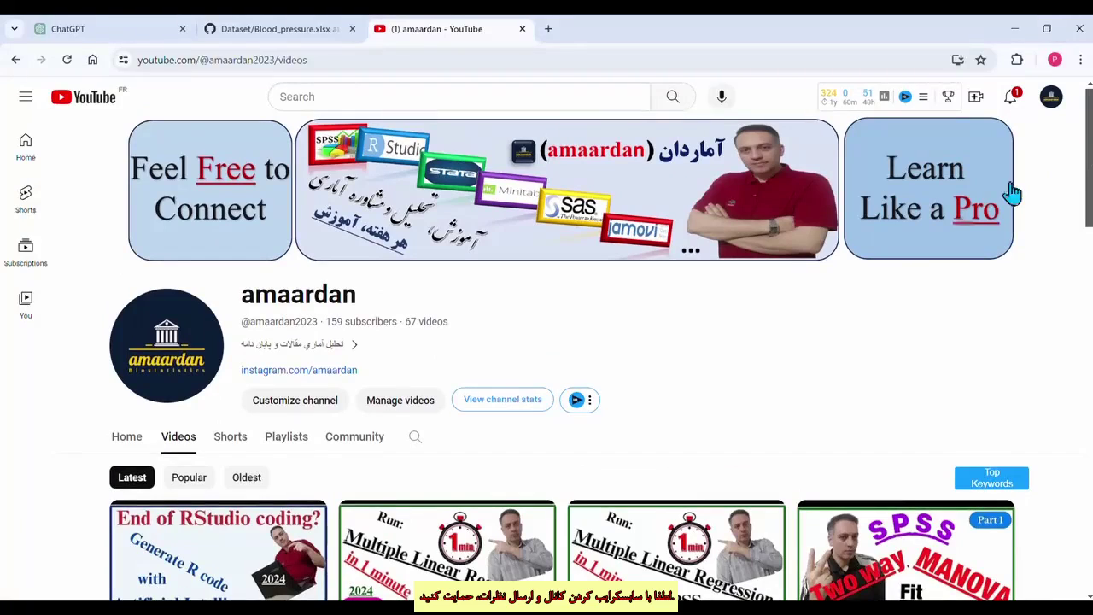
key(ctrl+1)
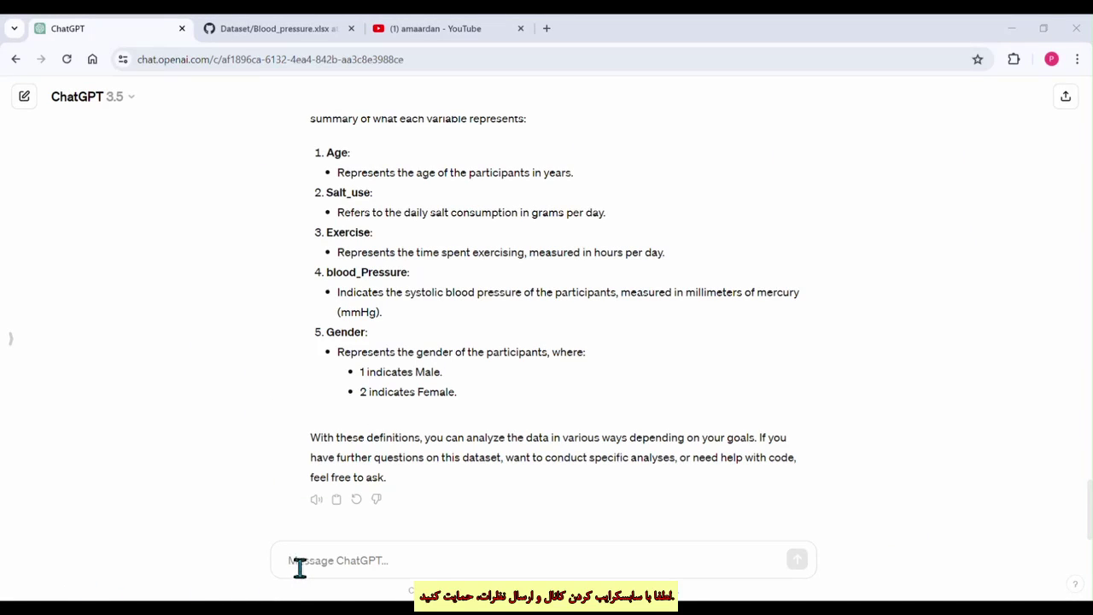
Step: Ask ChatGPT to 'report a summary statistics SPSS' code and copy the returned DESCRIPTIVES/FREQUENCIES block
click(297, 564)
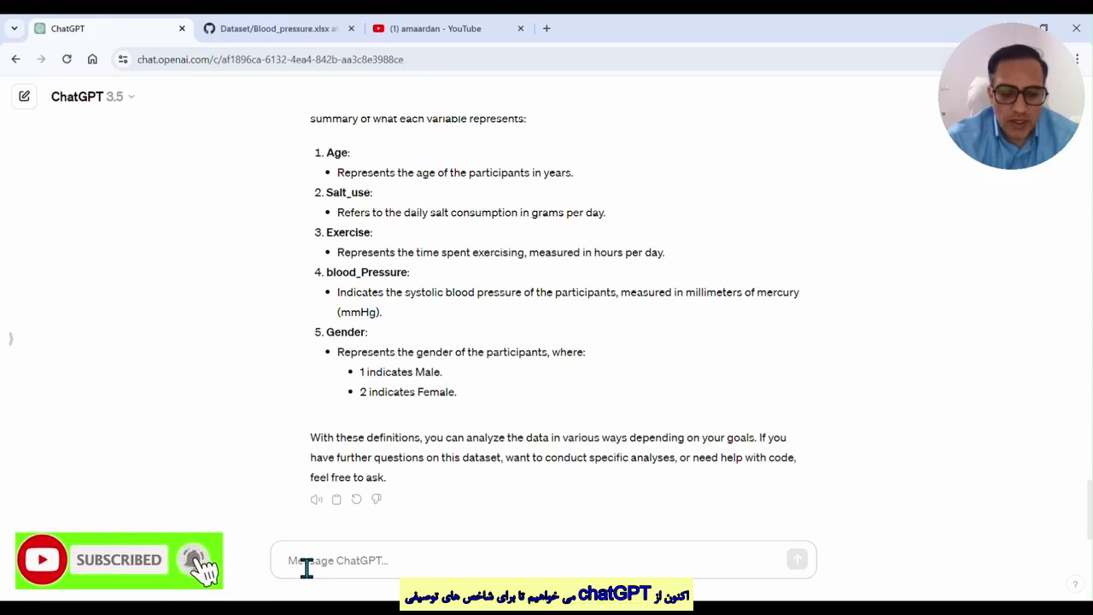
text(report a summary)
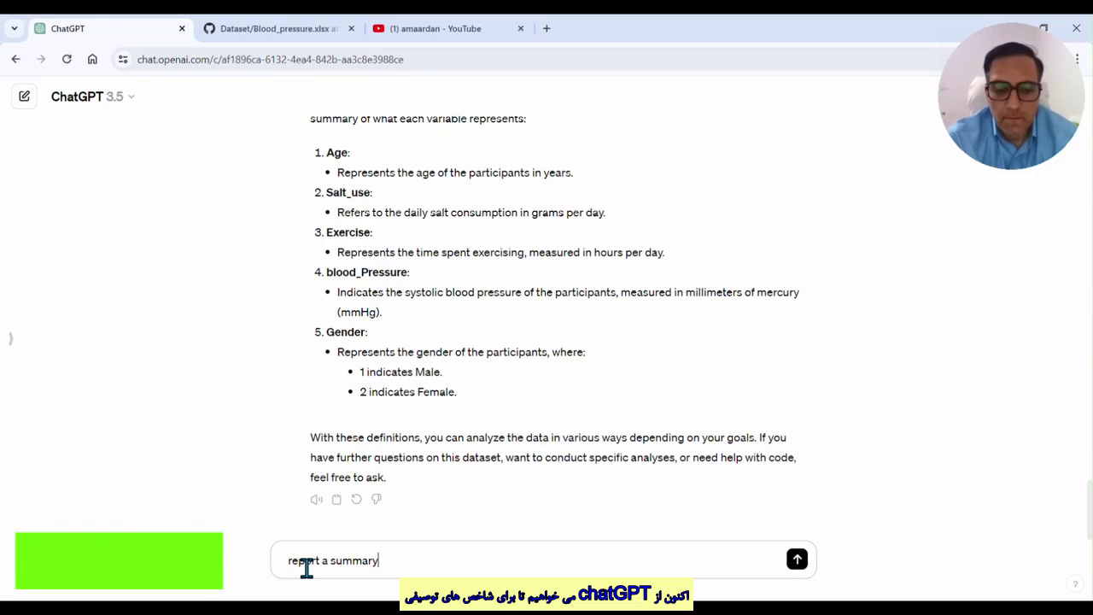
text( statisti)
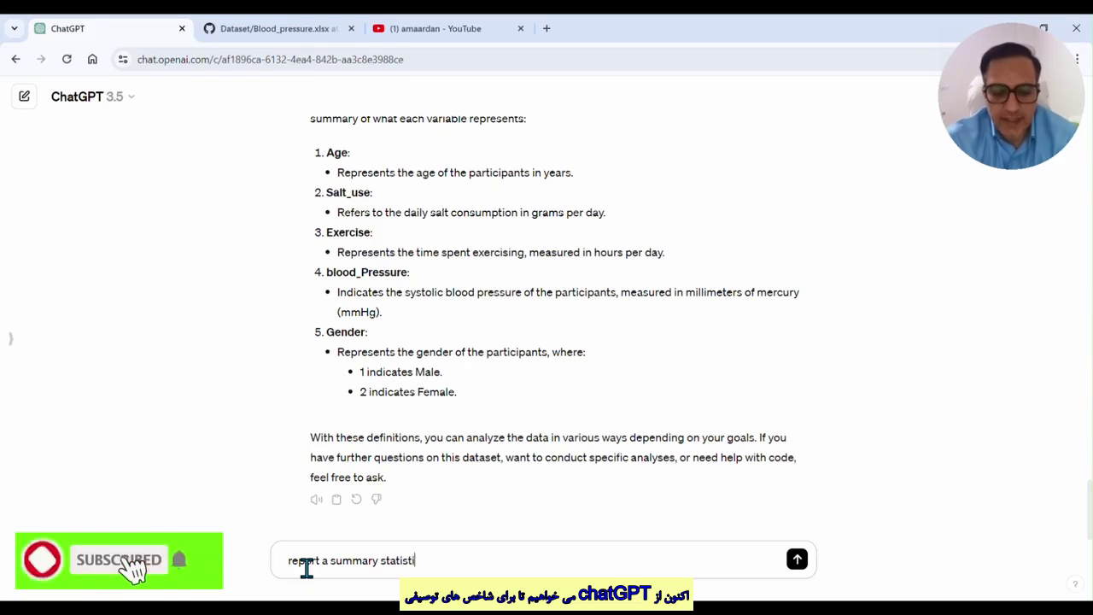
text(cs SPSS code.)
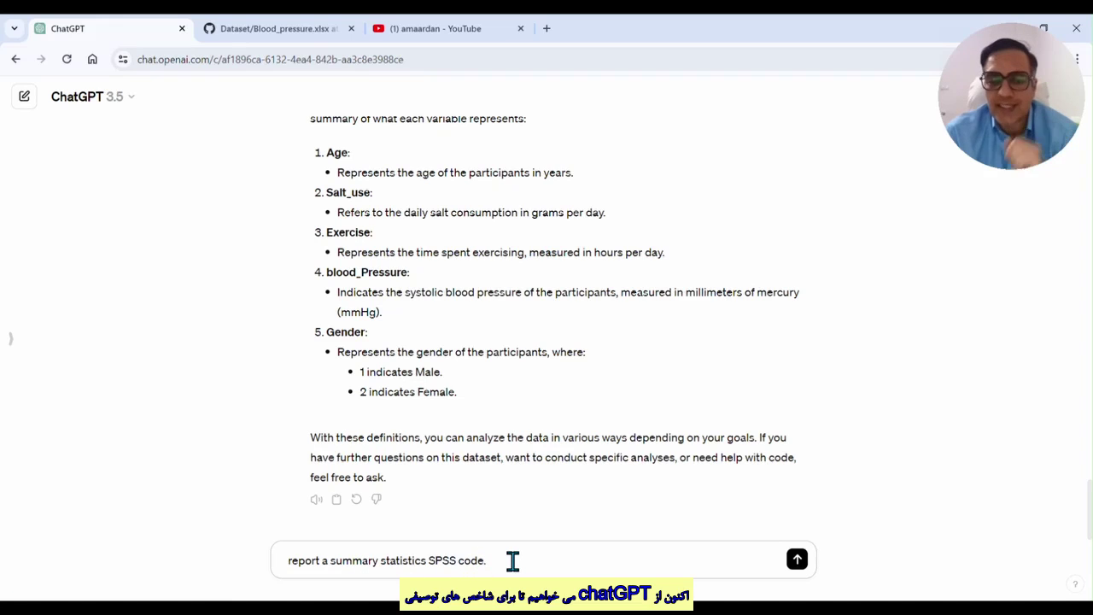
key(Return)
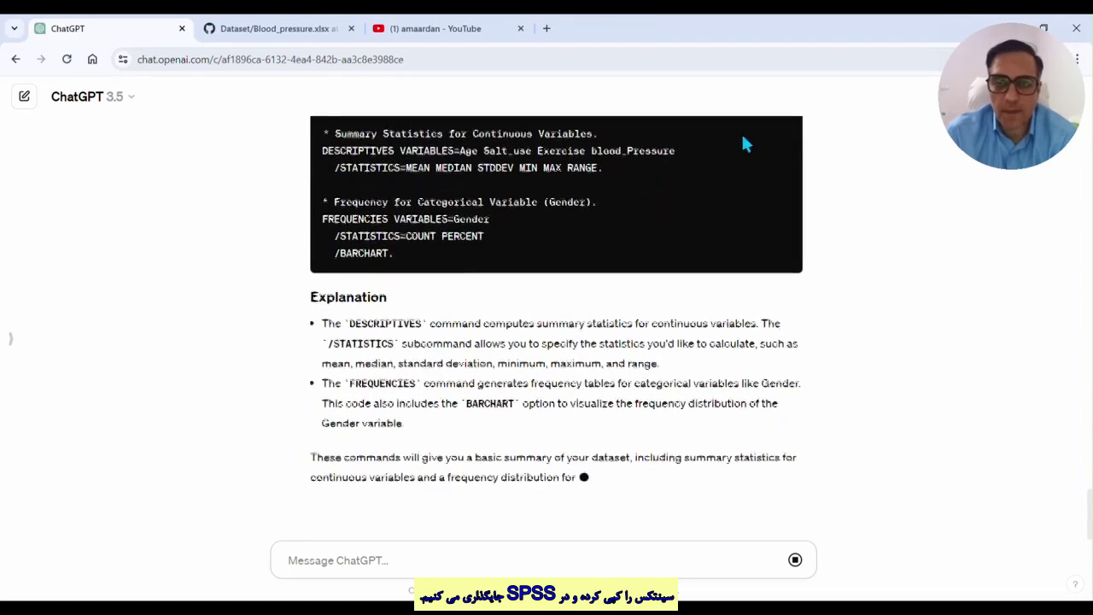
scroll(583, 345, up, 1)
scroll(583, 345, up, 2)
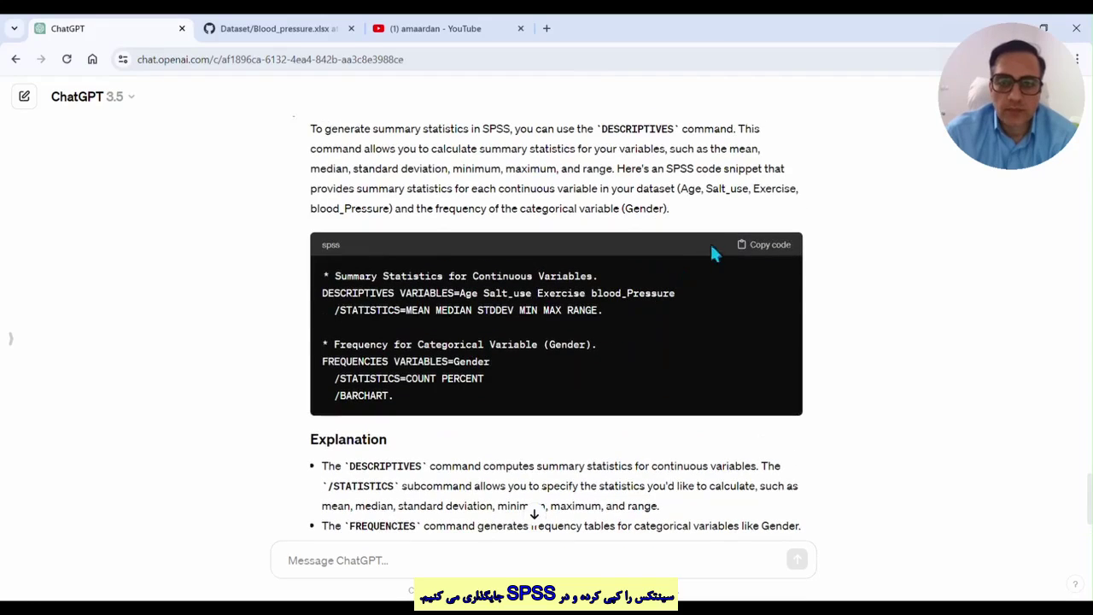
click(762, 244)
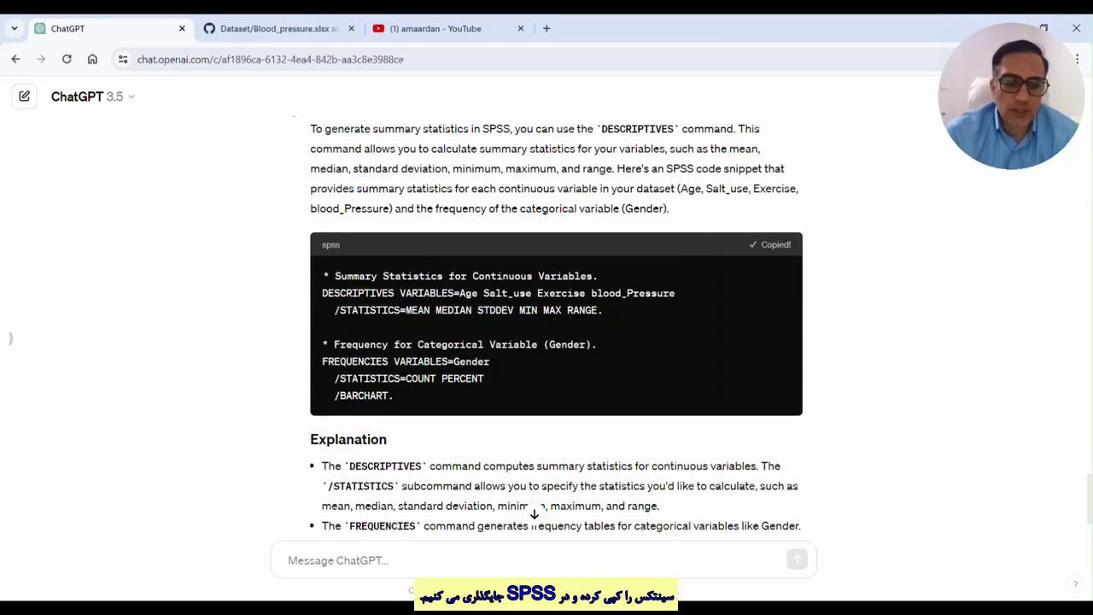
mouse_move(230, 608)
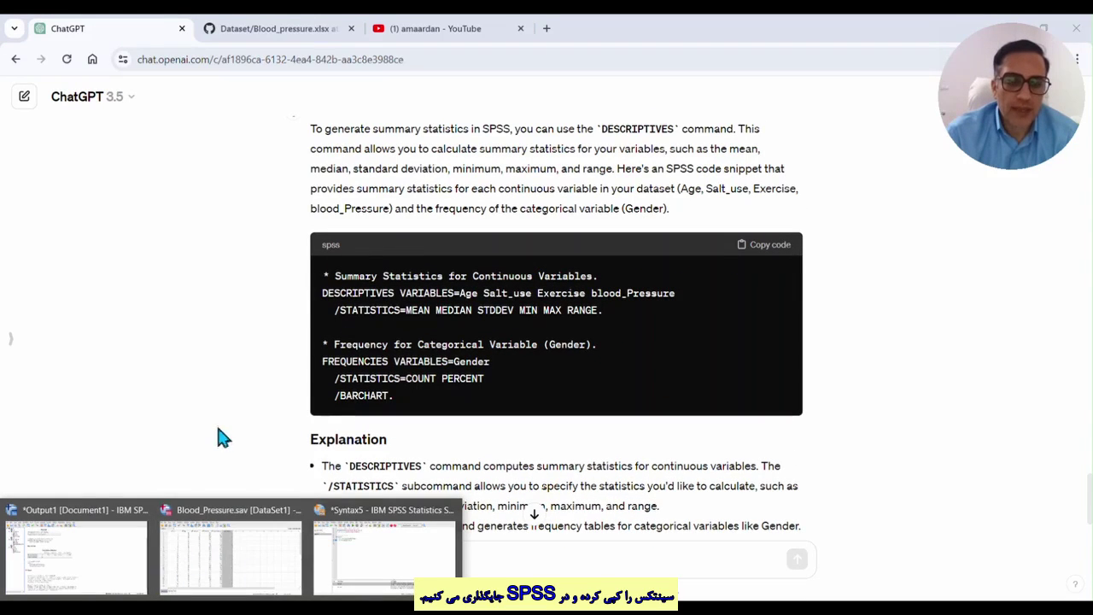
Step: Paste the copied DESCRIPTIVES and FREQUENCIES code into a new SPSS syntax document
key(alt+Tab)
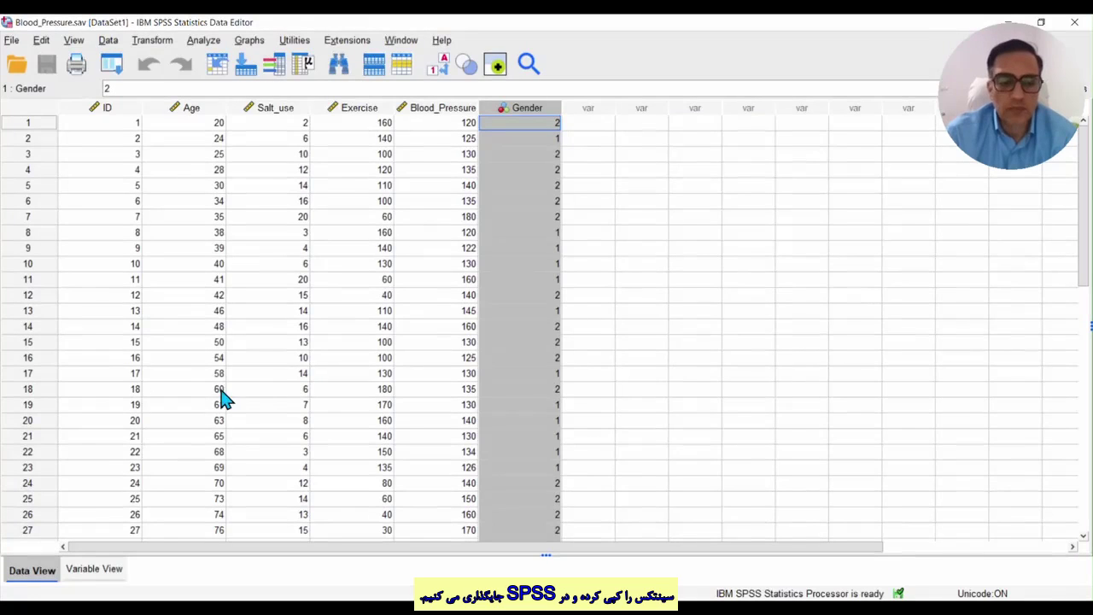
click(11, 41)
mouse_move(38, 62)
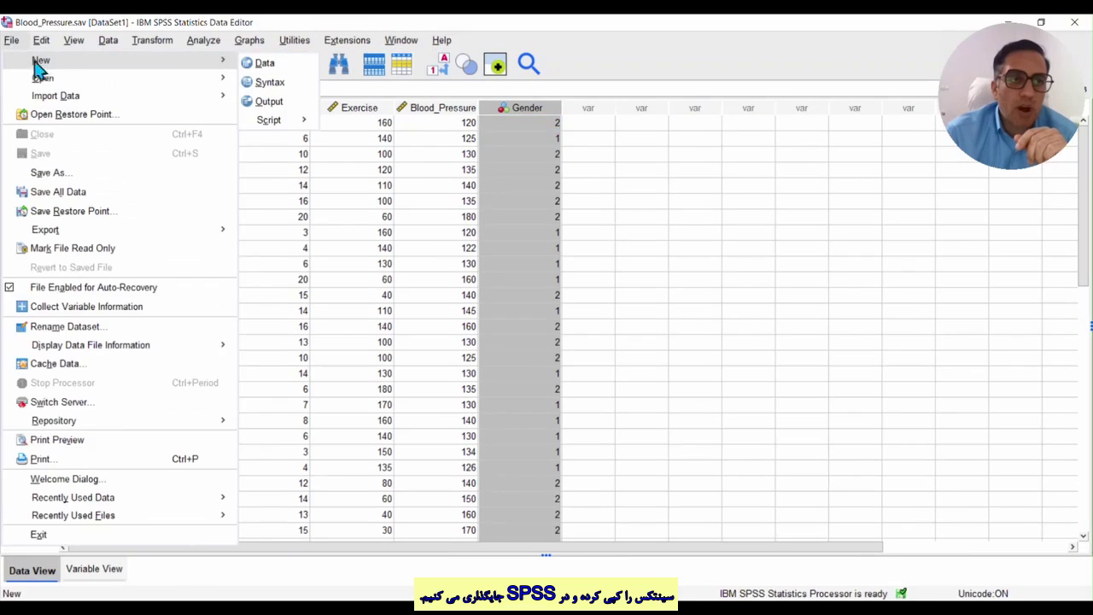
click(267, 83)
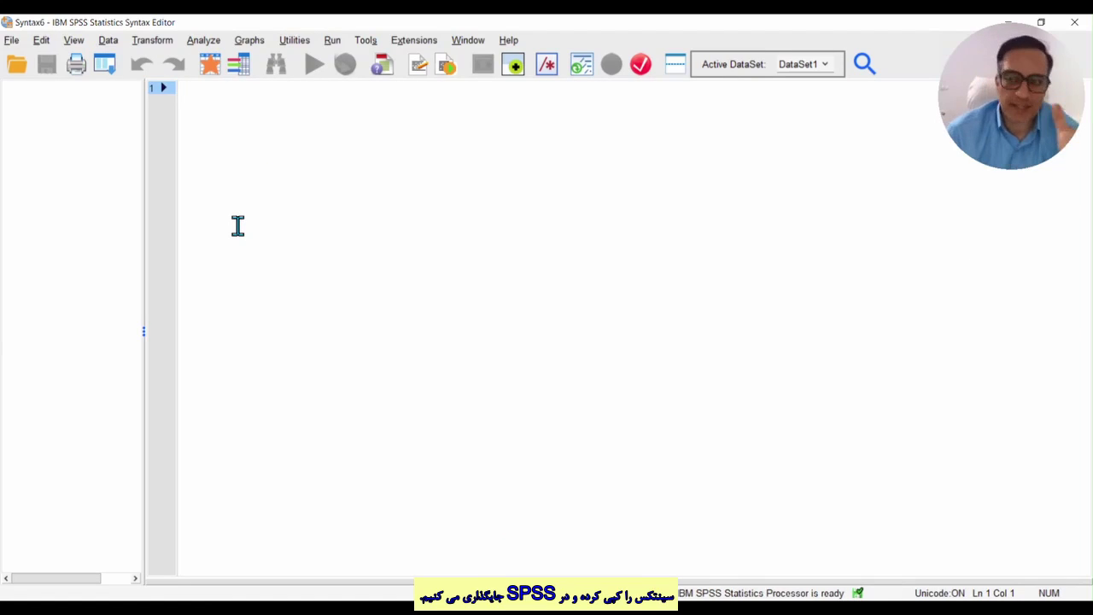
right_click(201, 93)
click(224, 143)
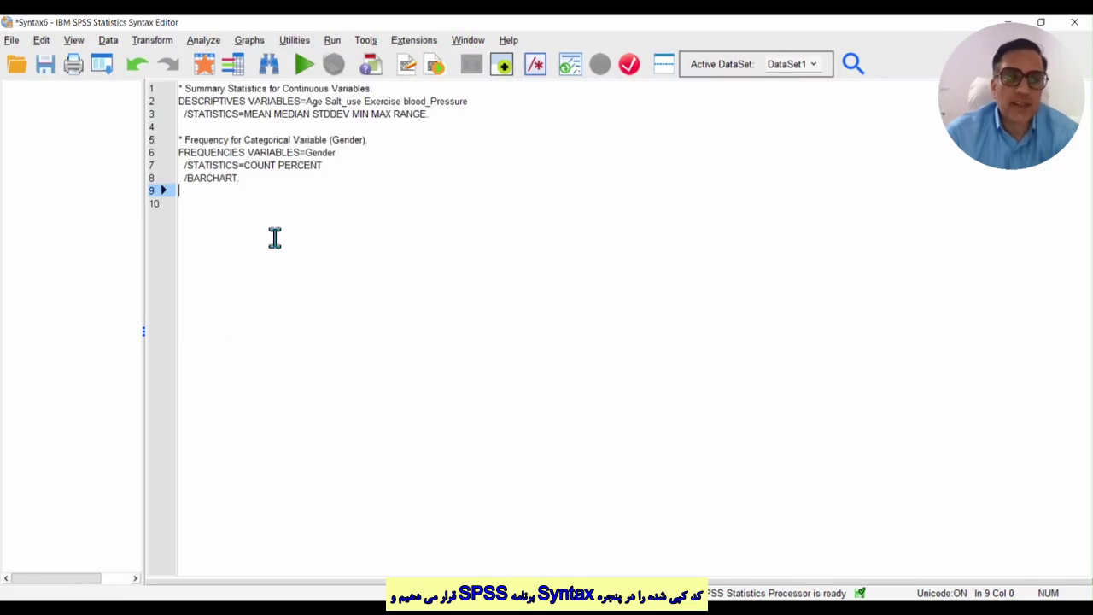
Step: Remove MEDIAN from the DESCRIPTIVES statistics list and run all the syntax
drag(243, 181, 188, 139)
click(219, 170)
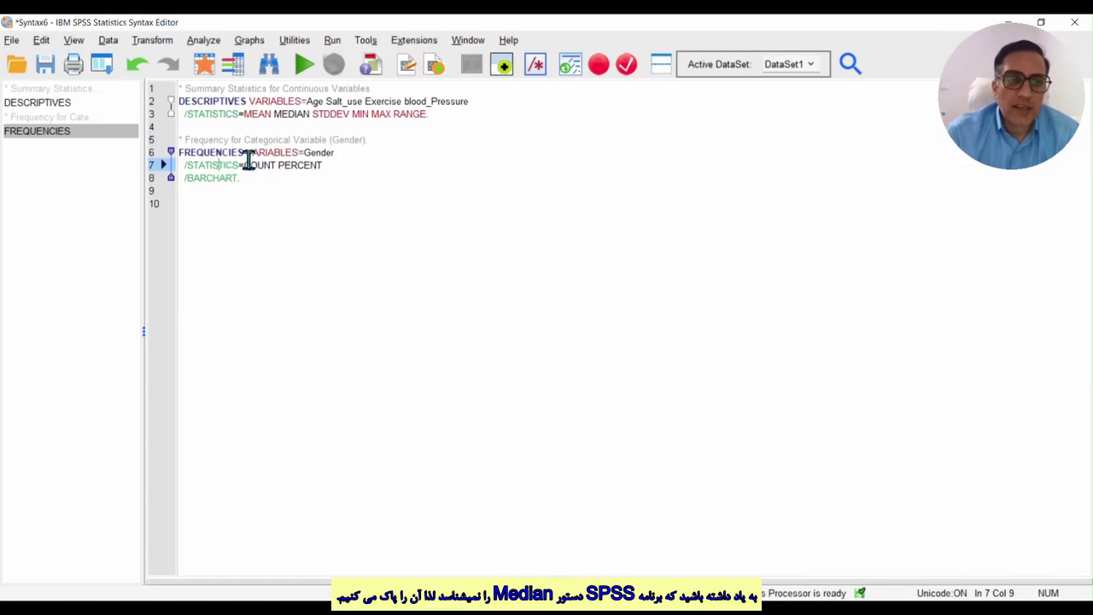
click(308, 116)
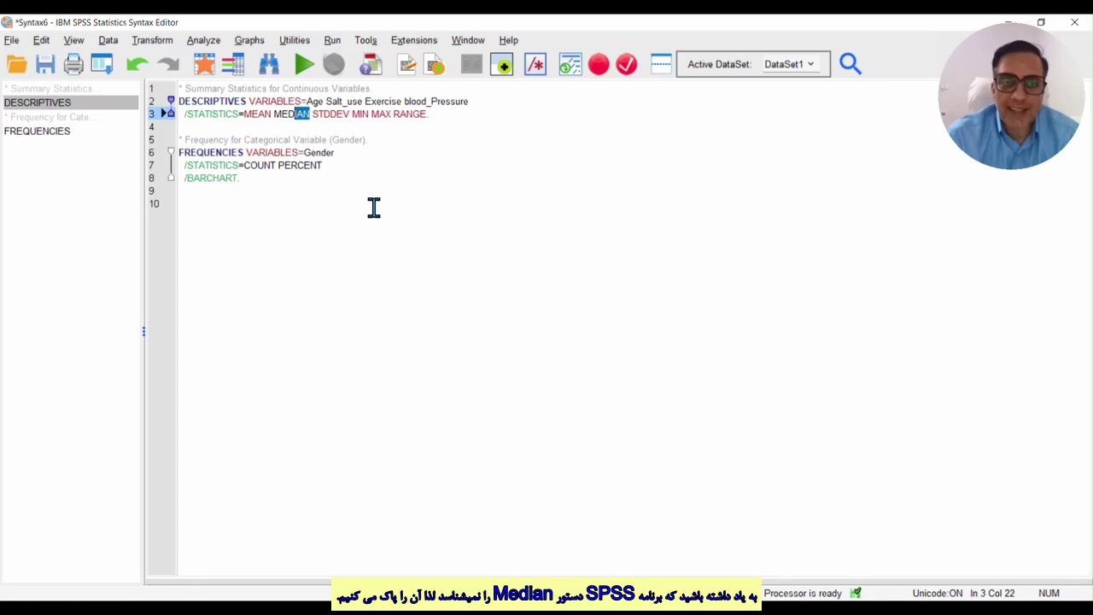
key(shift+Left)
key(shift+Left)
key(shift+Left)
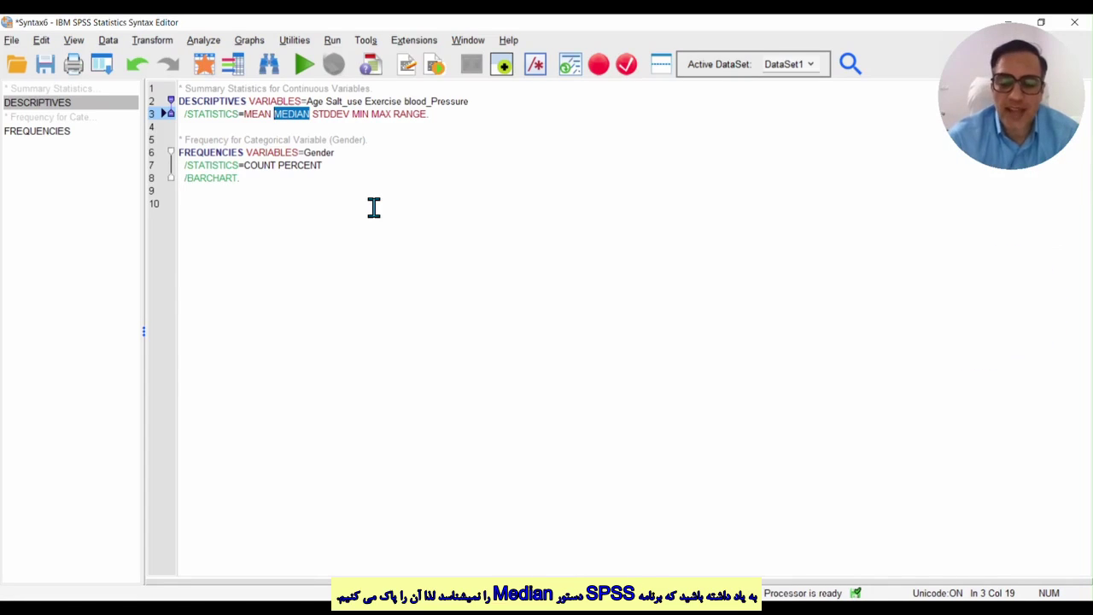
key(Delete)
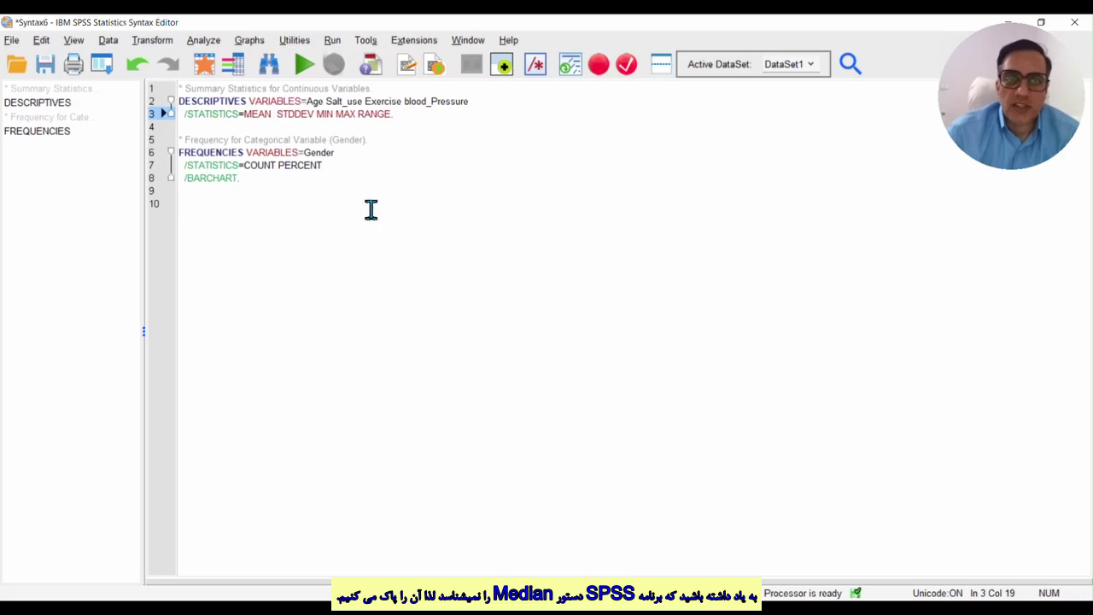
key(BackSpace)
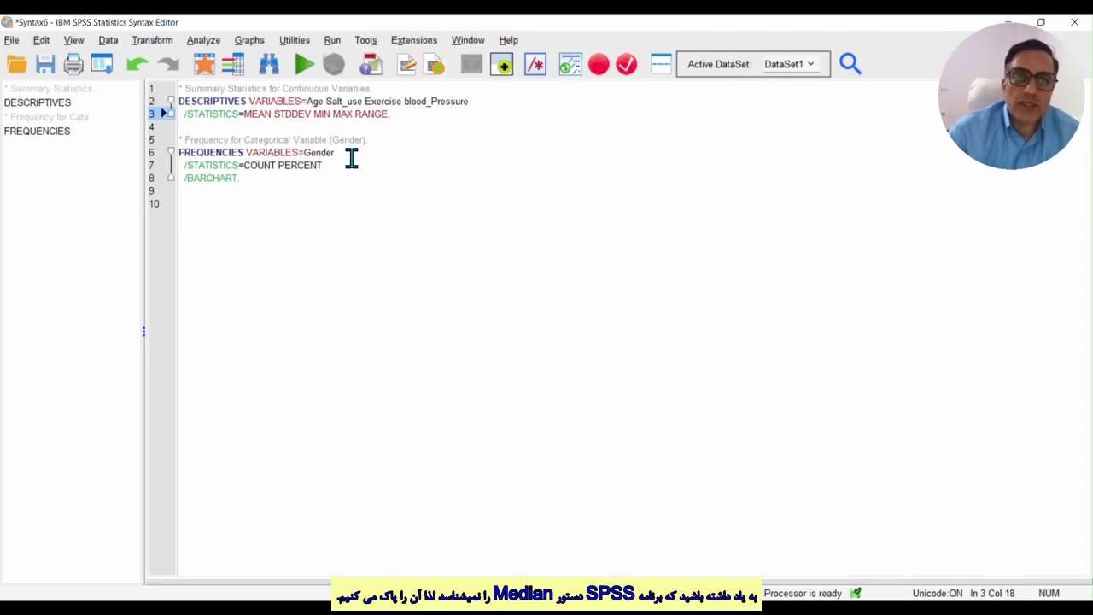
triple_click(232, 115)
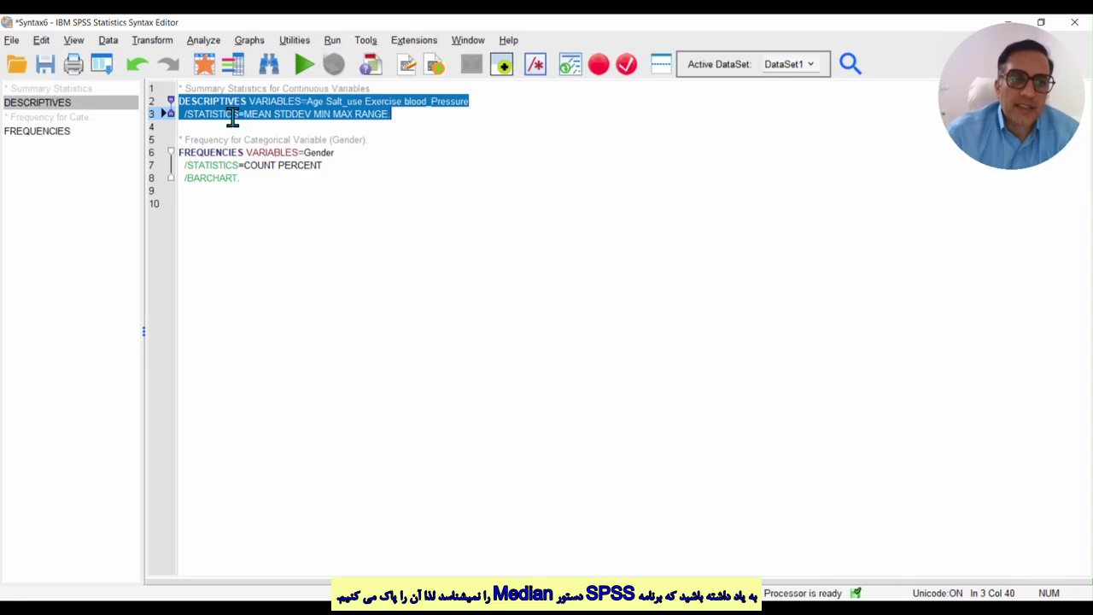
key(ctrl+a)
click(304, 64)
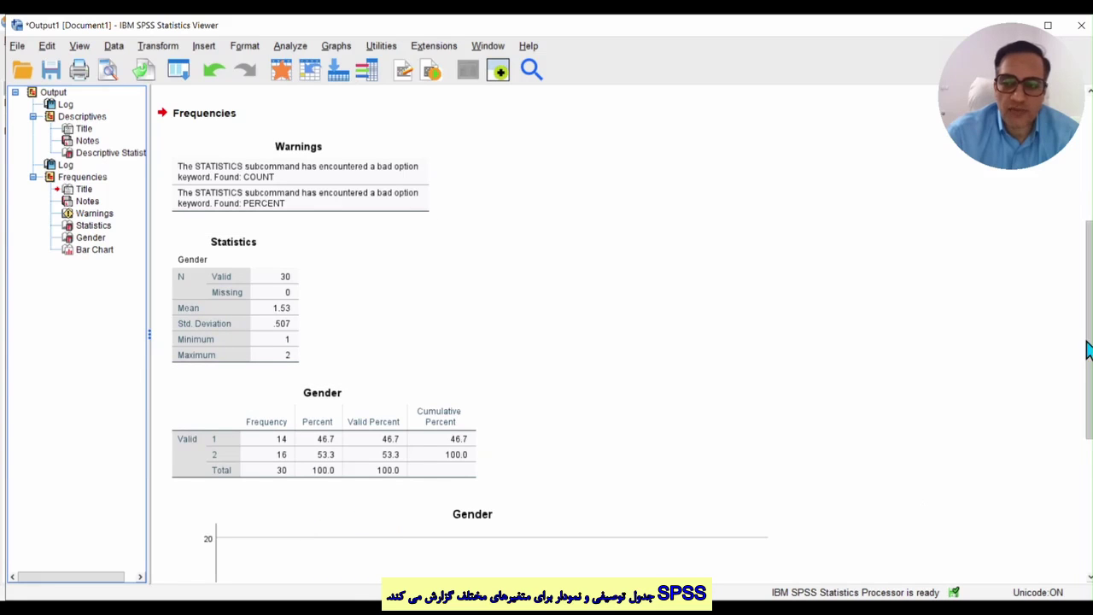
Step: Scroll the output down to the Gender bar chart, then return to the ChatGPT message box
drag(1090, 346, 1084, 481)
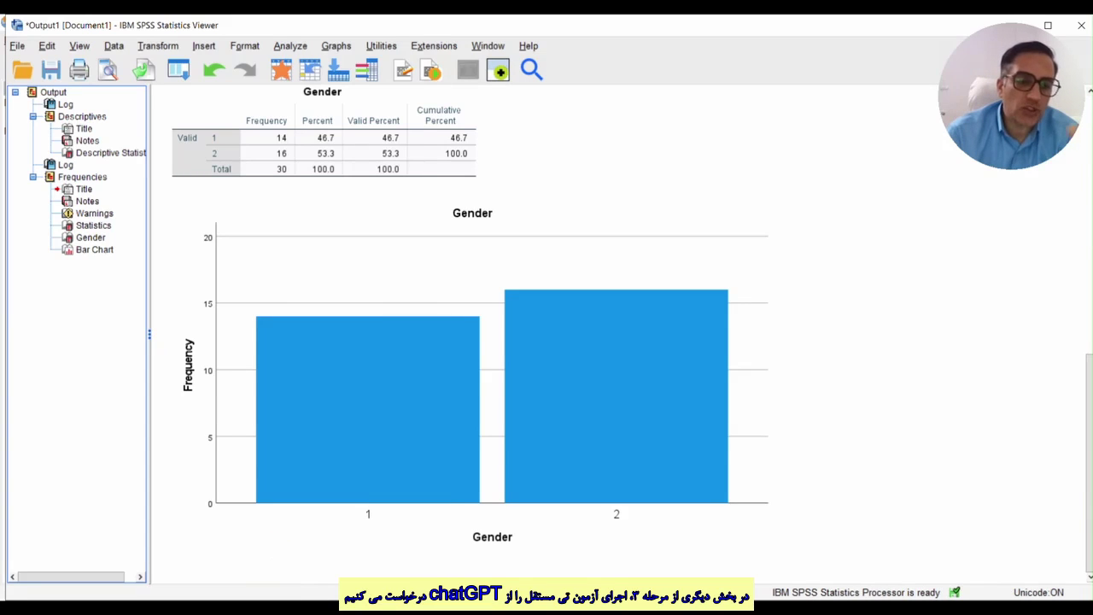
mouse_move(51, 608)
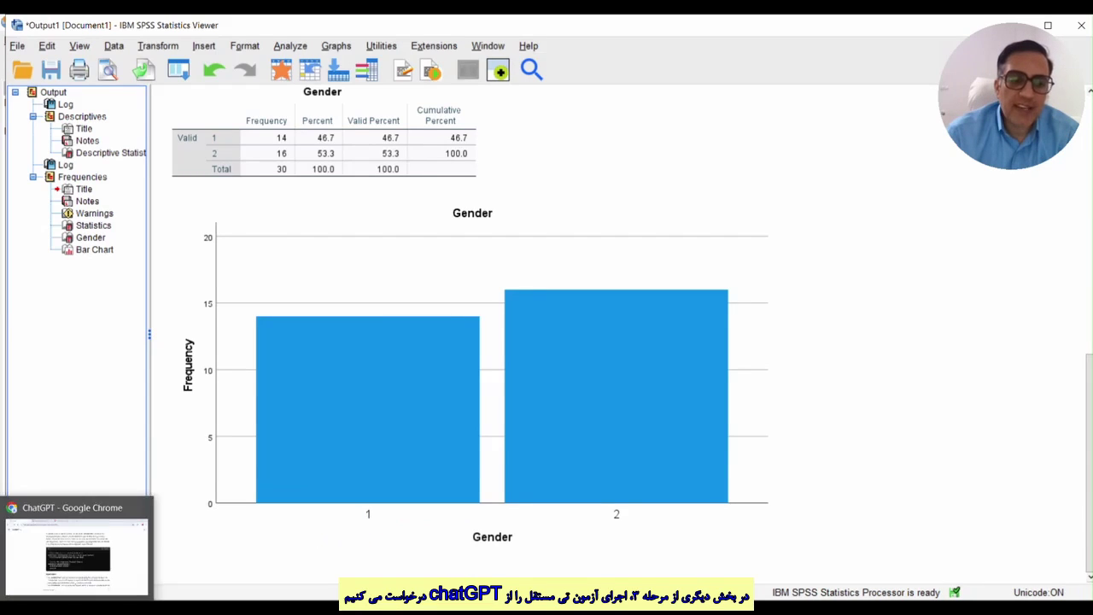
click(76, 555)
click(348, 560)
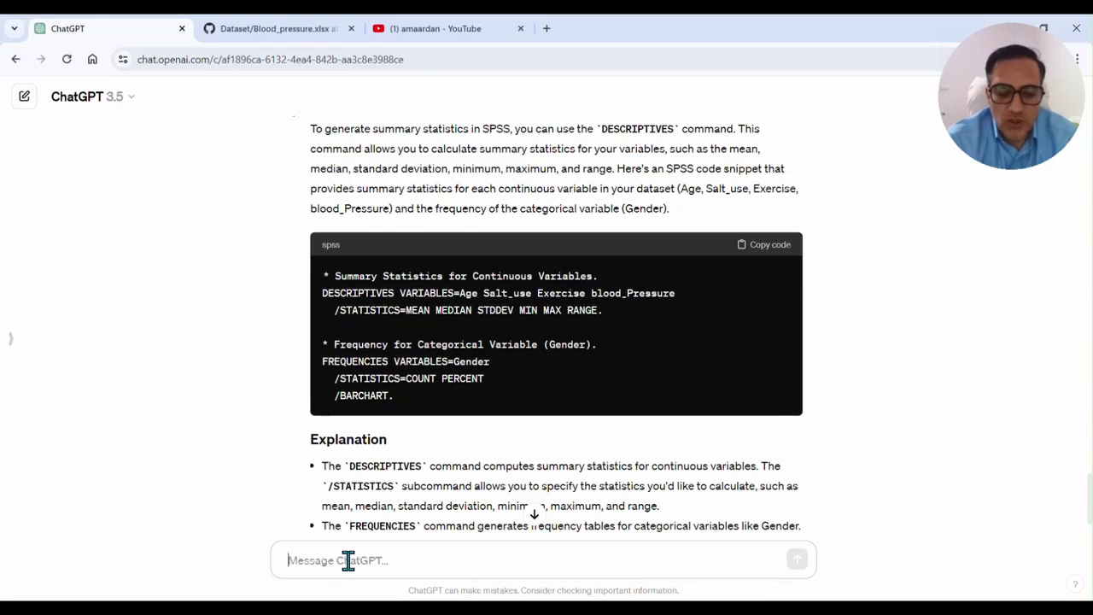
Step: Ask ChatGPT for SPSS code for an independent t-test of blood pressure by gender
text(re)
key(BackSpace)
key(BackSpace)
text(ب)
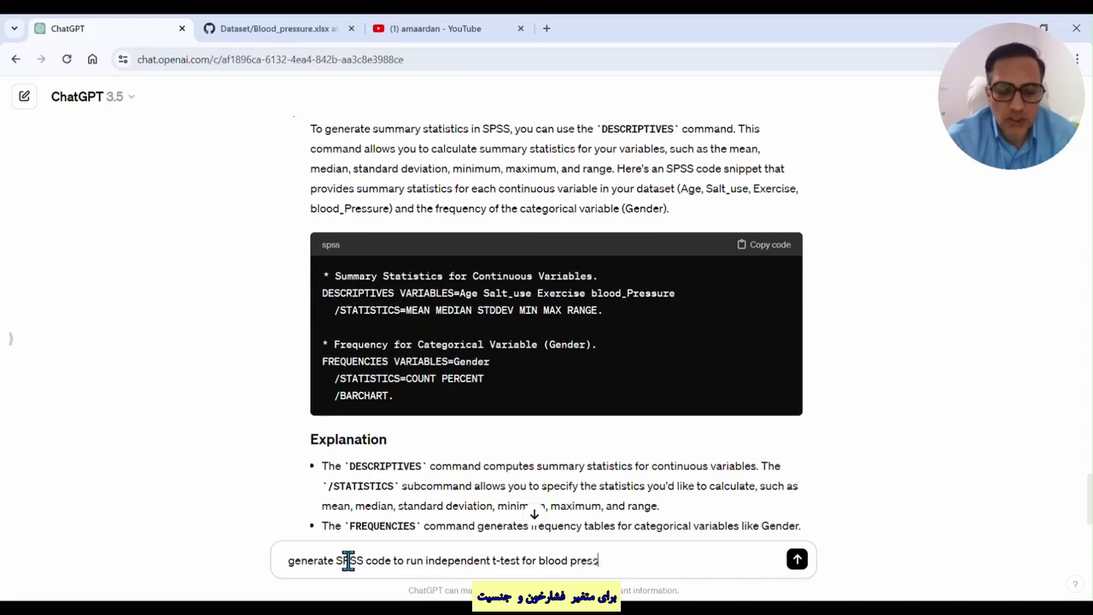
text(ure and Gender.)
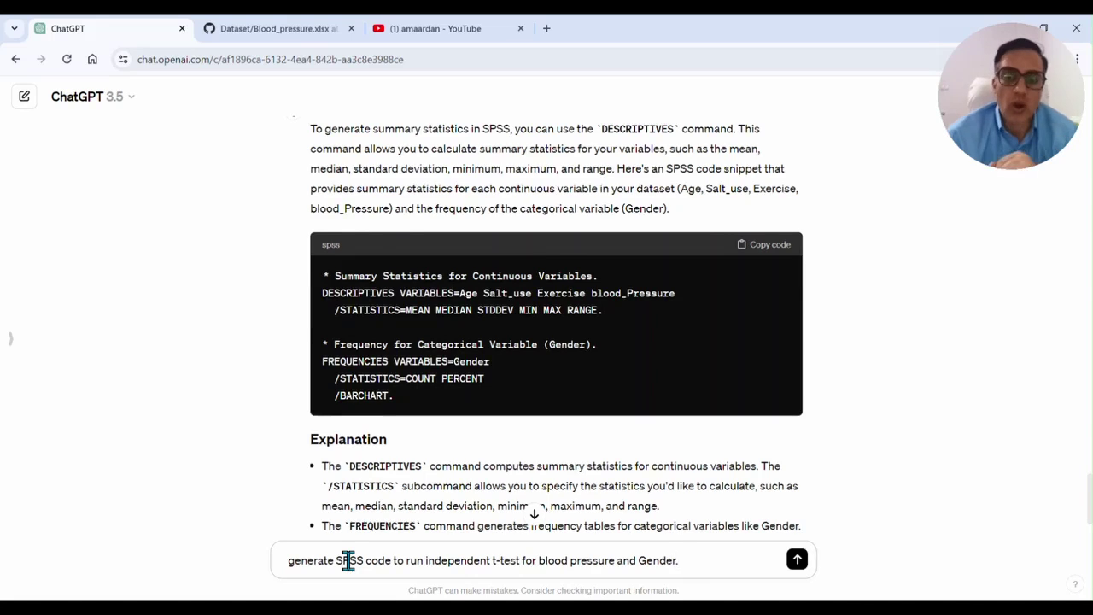
key(Return)
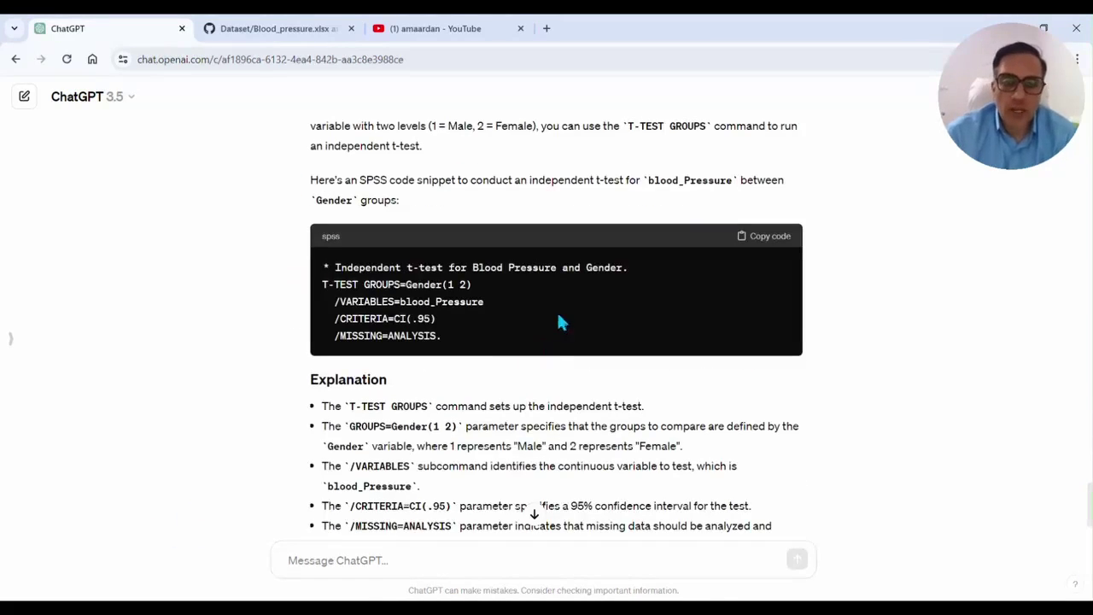
Step: Copy the T-TEST GROUPS=Gender(1 2) code and bring the Syntax6 editor back to the front
click(762, 243)
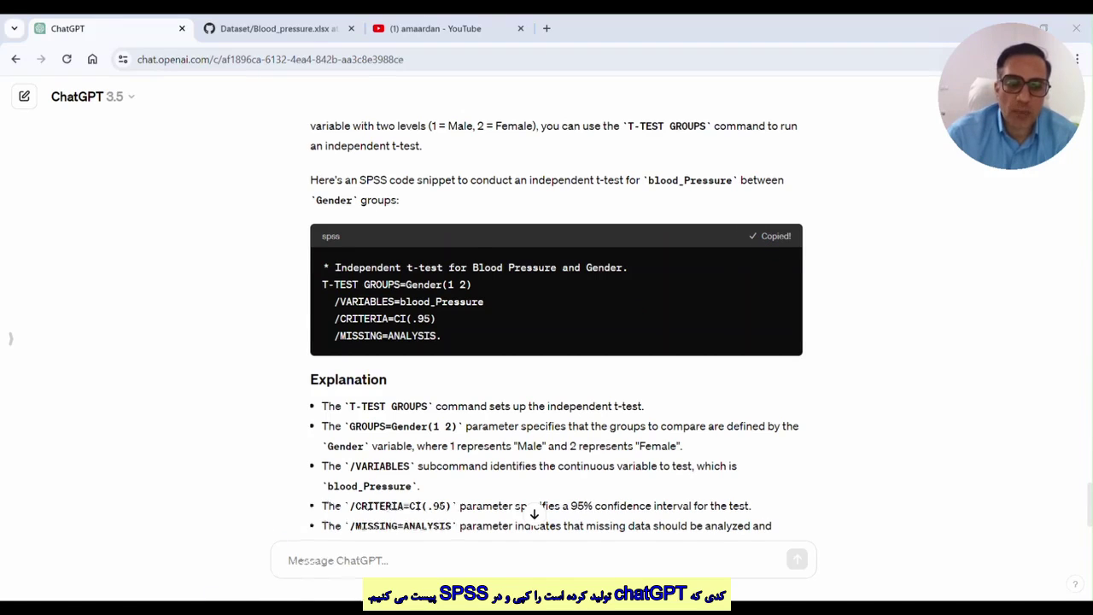
mouse_move(306, 579)
click(376, 555)
click(213, 229)
Step: Paste the T-TEST syntax on a new line and run lines 12–16 as a selection
key(Return)
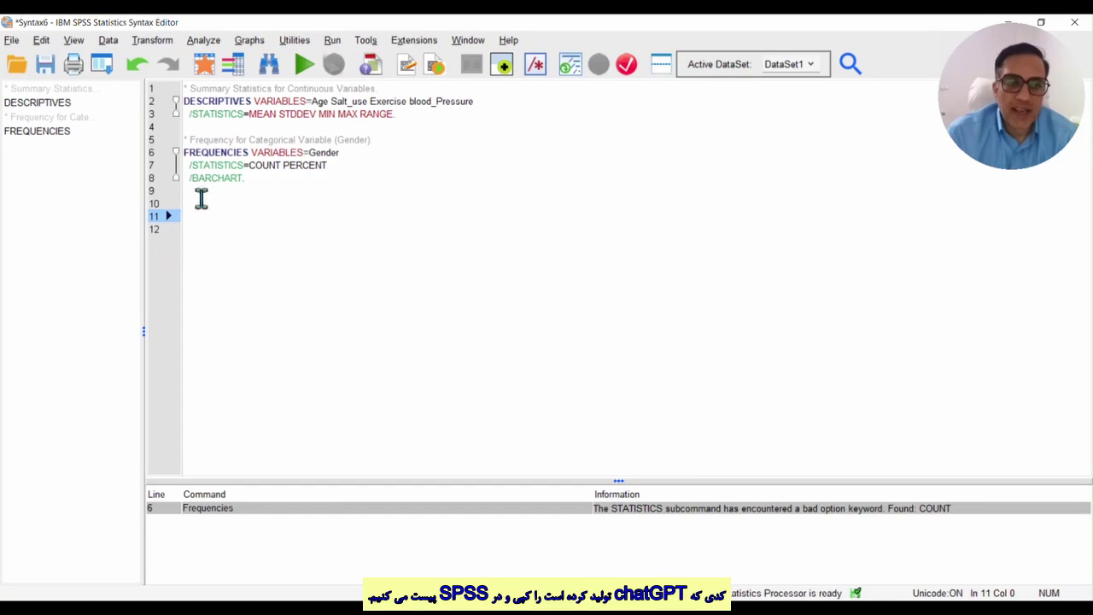
right_click(193, 221)
click(209, 271)
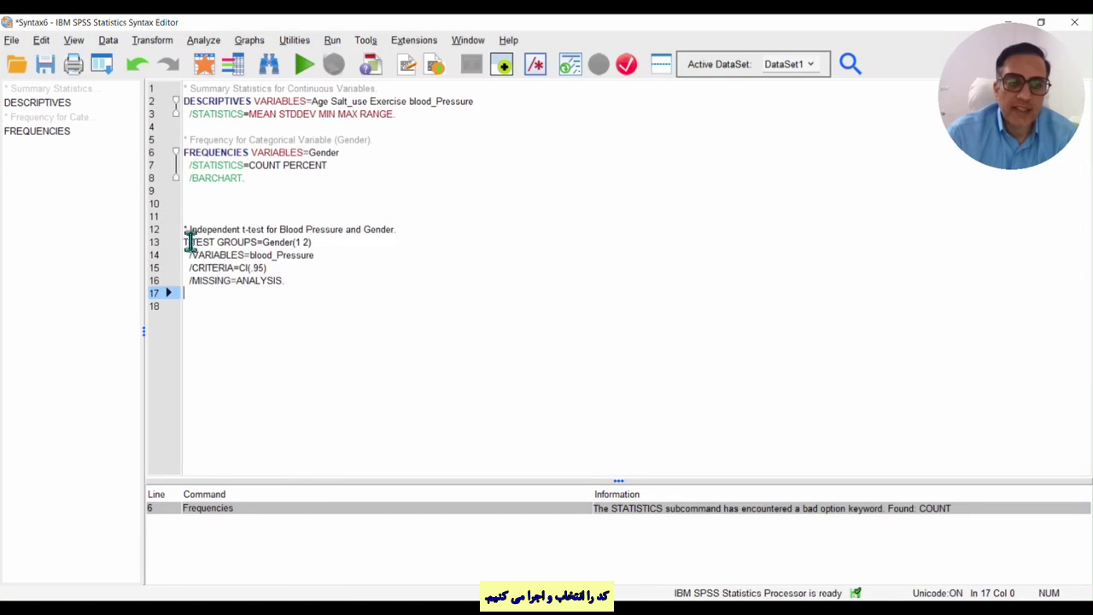
drag(284, 281, 167, 231)
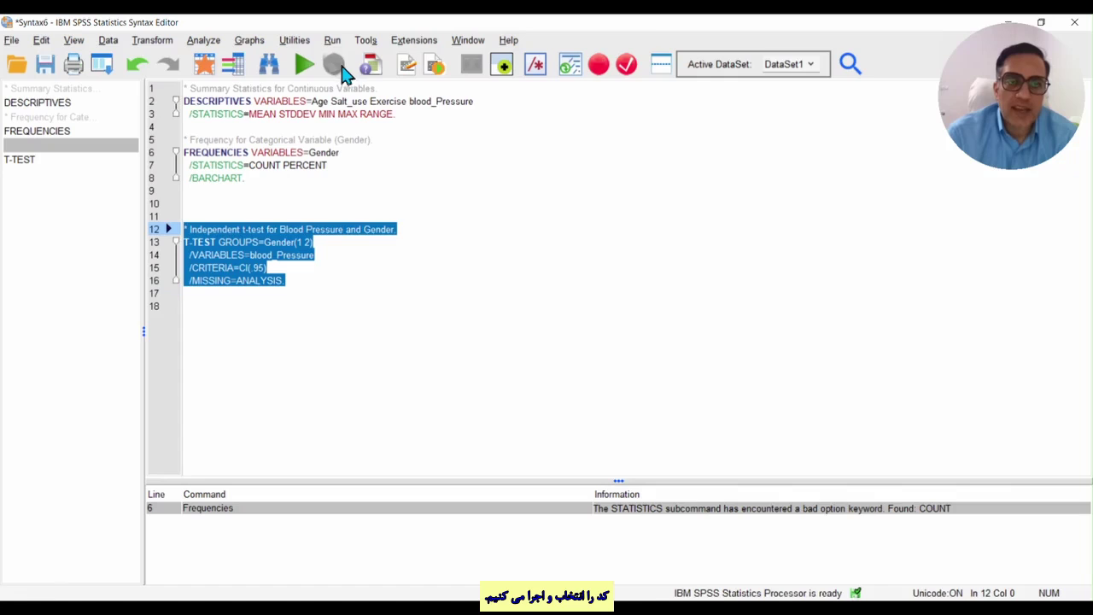
click(305, 73)
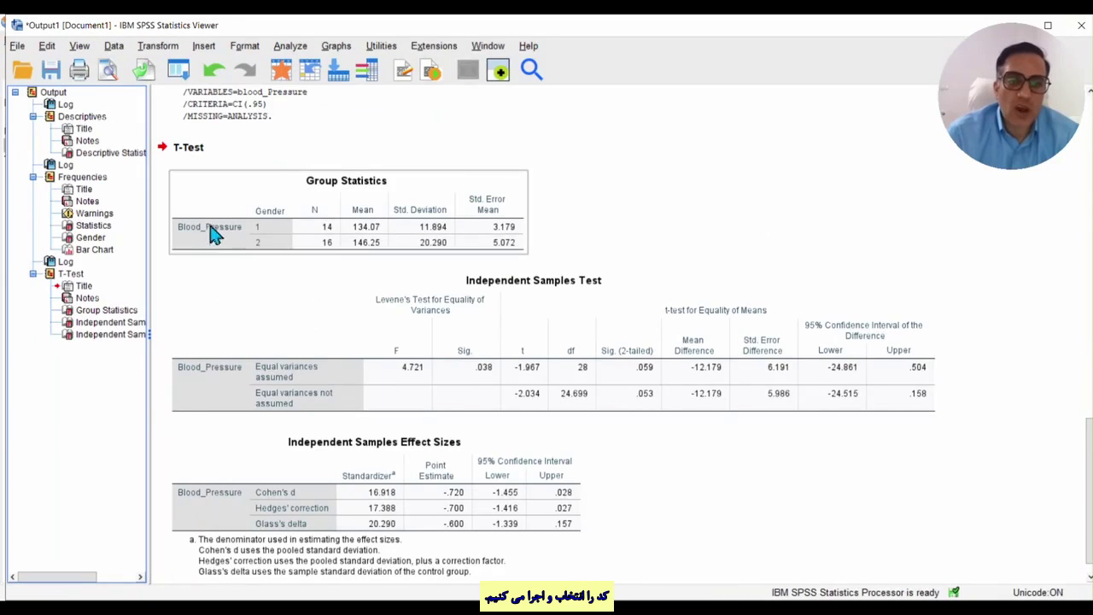
Step: Inspect the Group Statistics, Independent Samples Test and Effect Sizes output tables
click(255, 245)
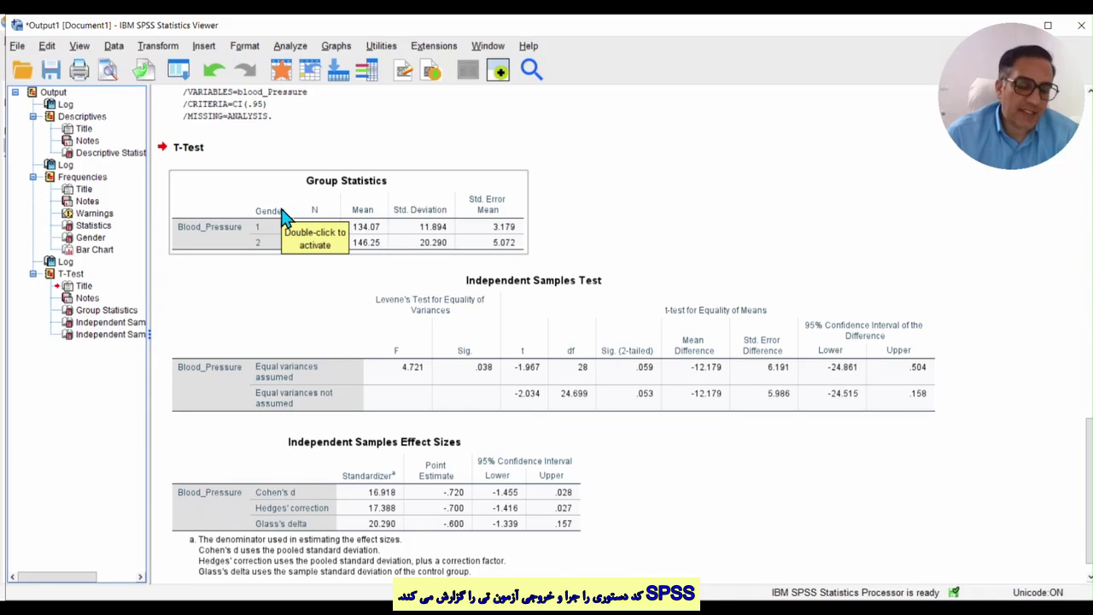
click(679, 274)
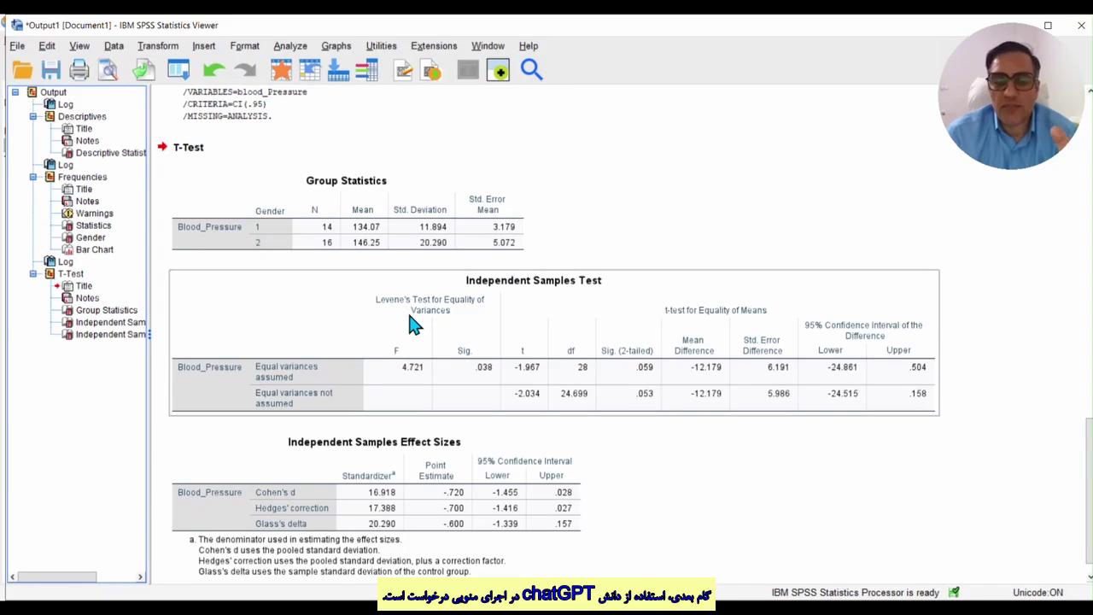
click(366, 538)
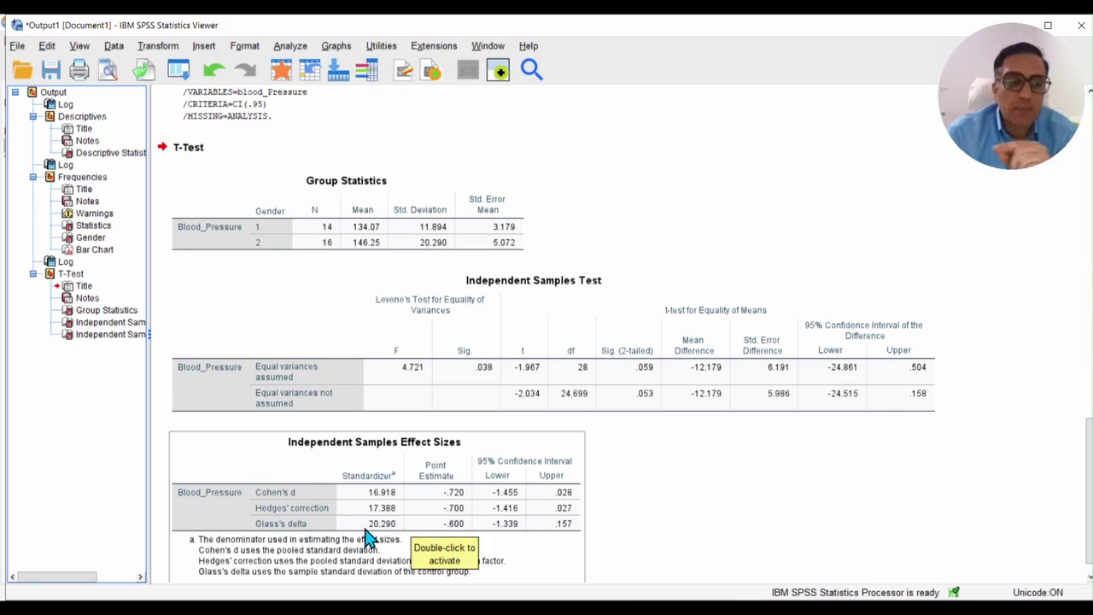
click(15, 536)
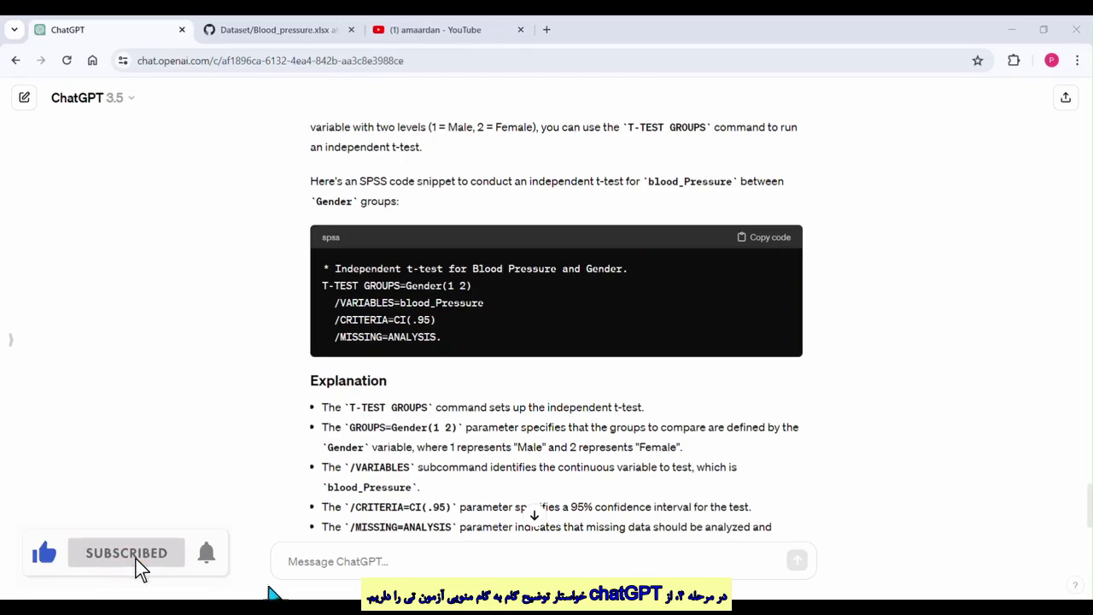
Step: Ask ChatGPT for step-by-step SPSS menu instructions for the independent t-test
click(310, 565)
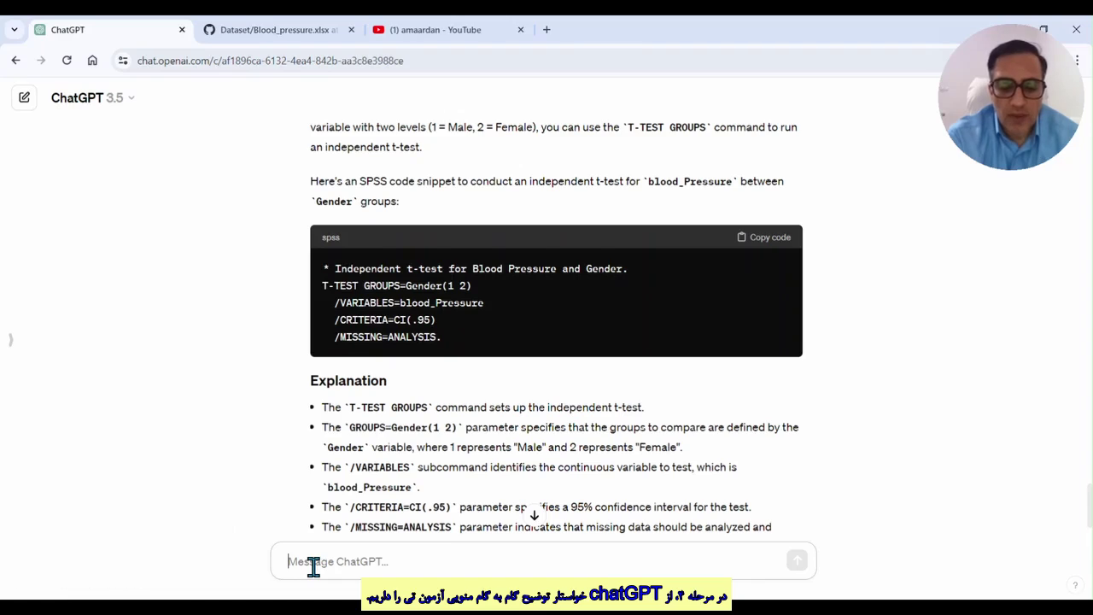
text(please, write for)
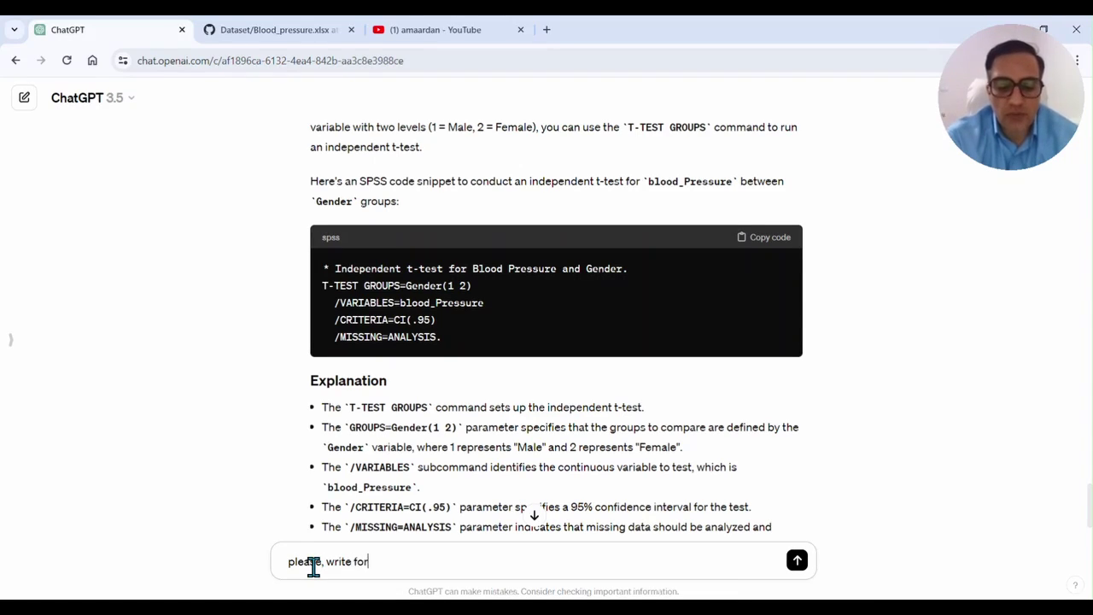
text( me, step by step to run independent t-test with menu of spss)
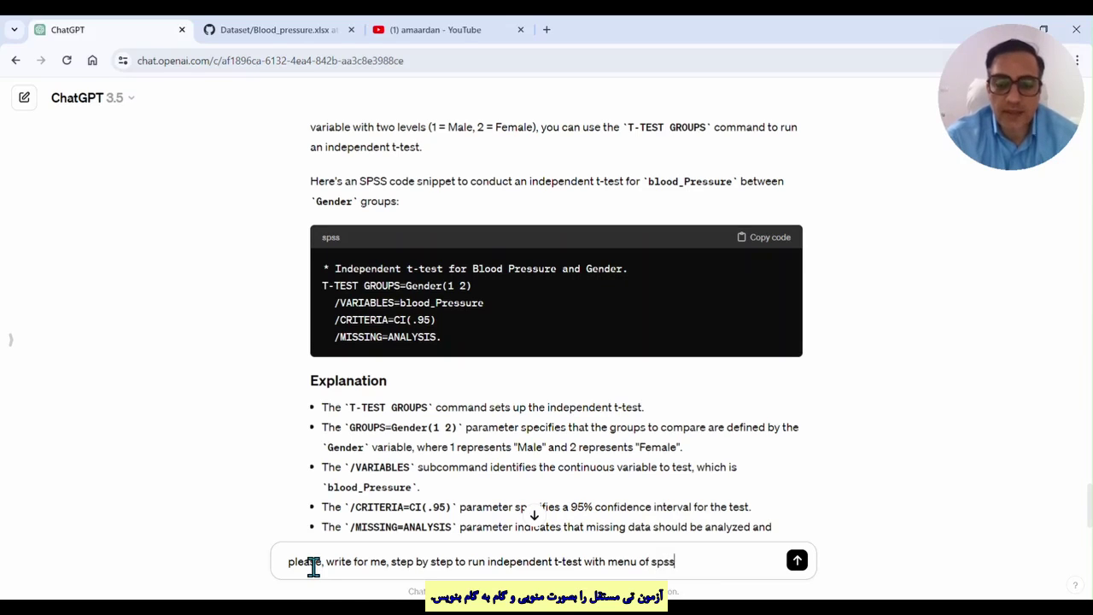
key(Return)
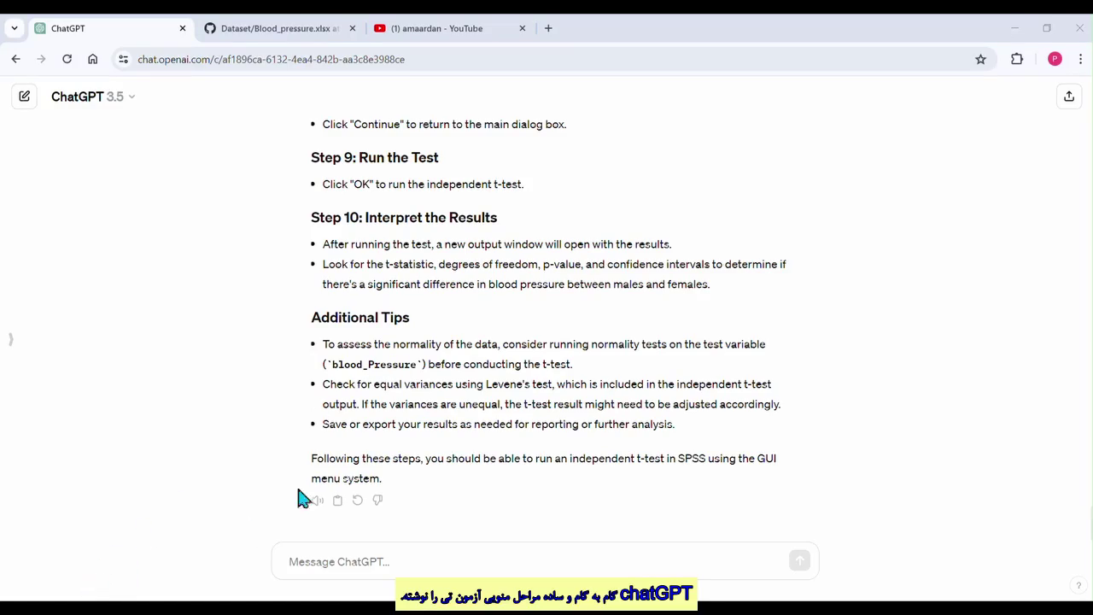
Step: Review the reply, highlighting the Step 1–3 headings and the Additional Tips heading
scroll(376, 420, up, 5)
scroll(376, 419, up, 4)
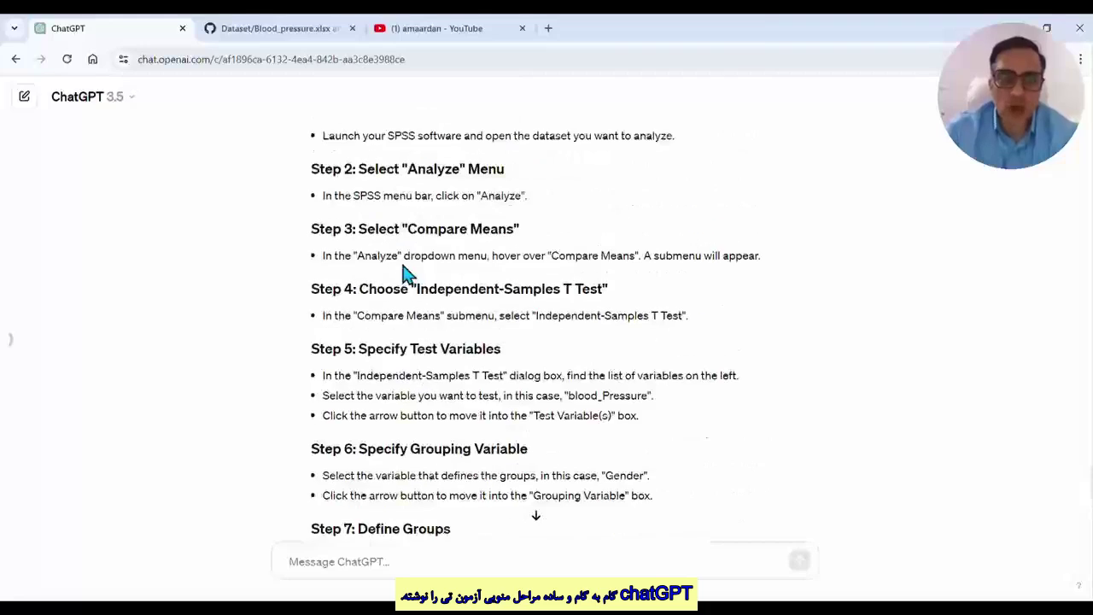
scroll(408, 274, up, 1)
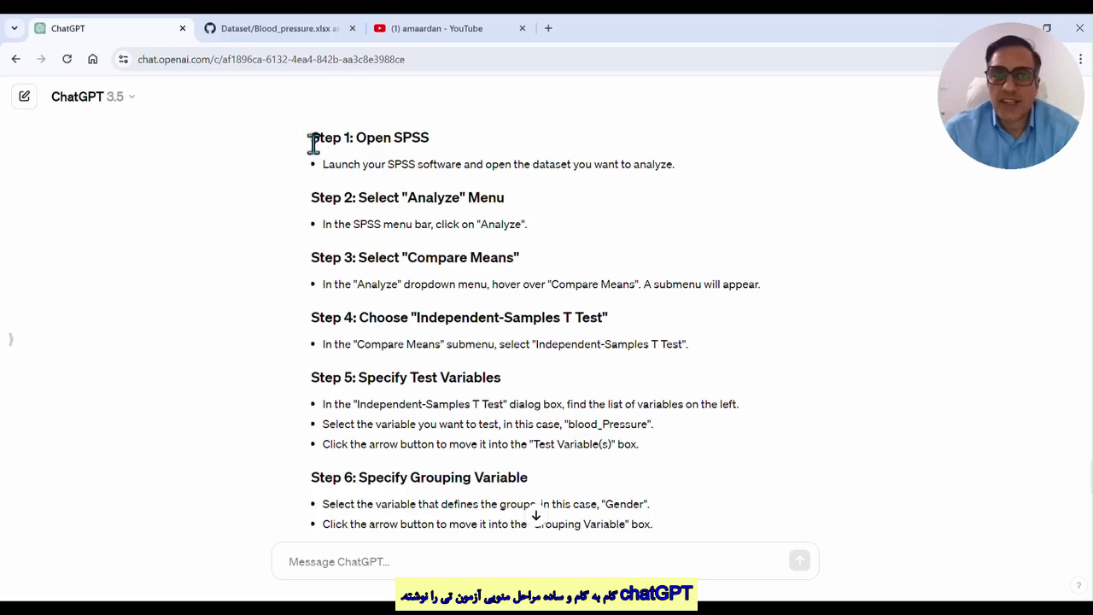
drag(311, 139, 432, 149)
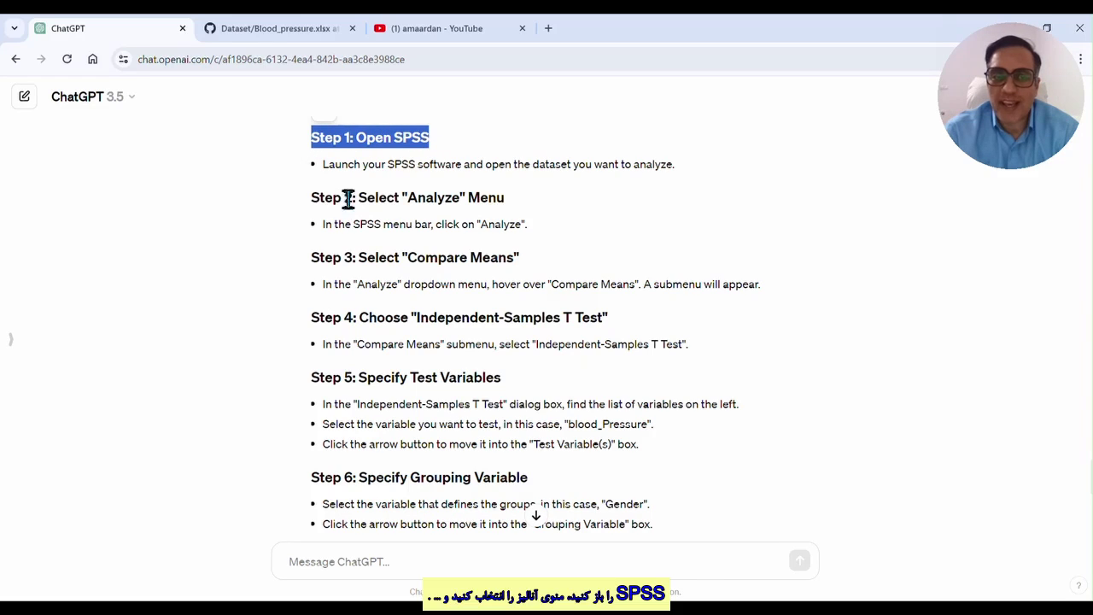
drag(359, 198, 496, 199)
drag(359, 257, 533, 263)
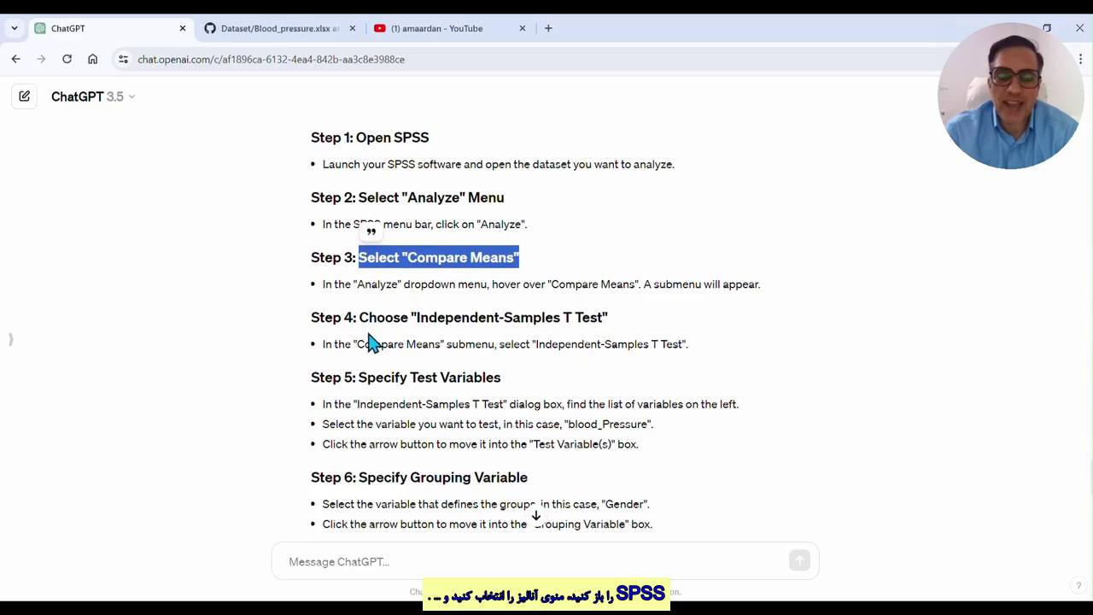
scroll(407, 445, down, 1)
scroll(407, 462, down, 3)
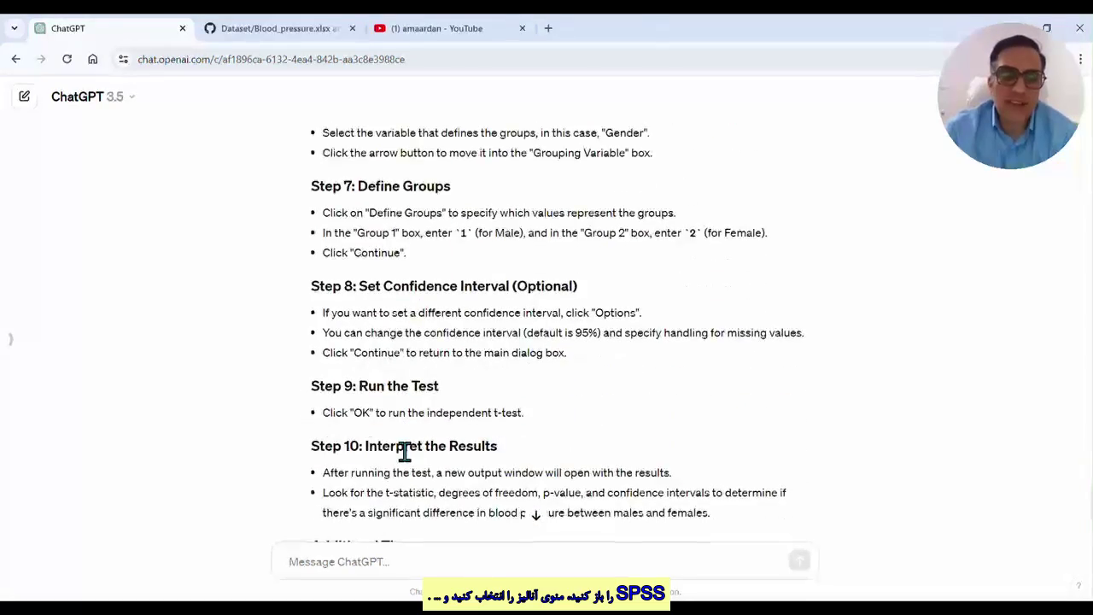
scroll(405, 453, down, 2)
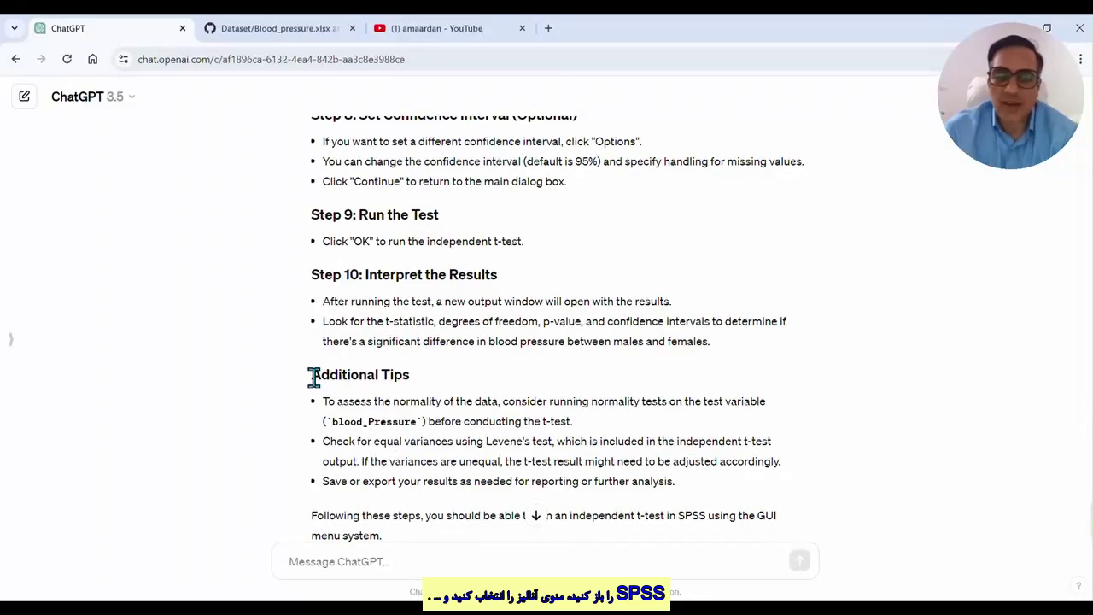
drag(312, 377, 414, 384)
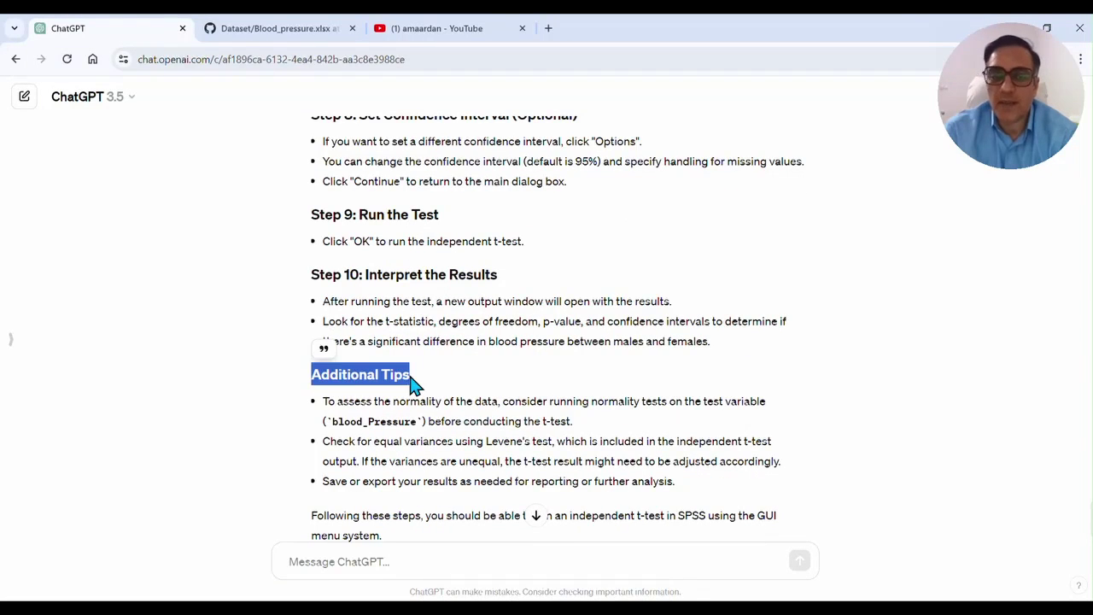
scroll(414, 397, down, 1)
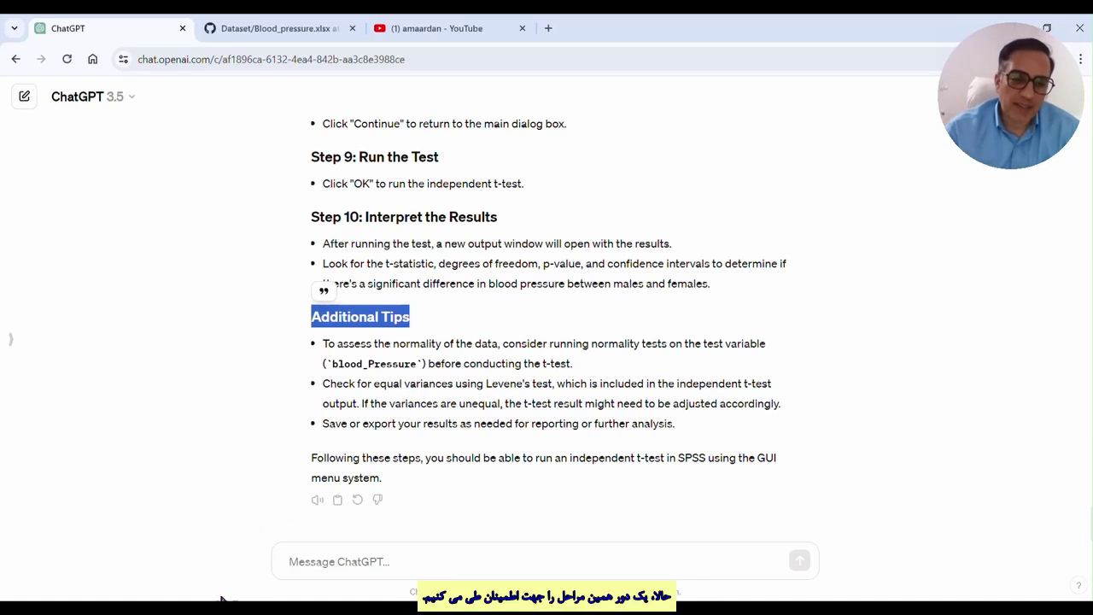
Step: Open Analyze > Compare Means > Independent-Samples T Test in the Blood_Pressure data window
mouse_move(235, 597)
click(244, 555)
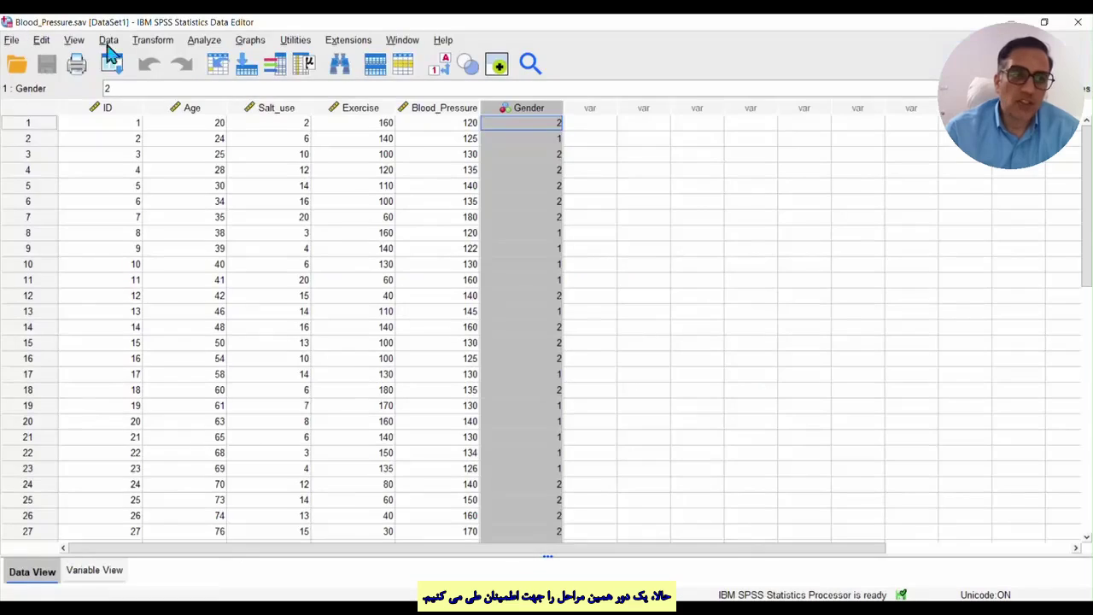
click(203, 41)
mouse_move(273, 156)
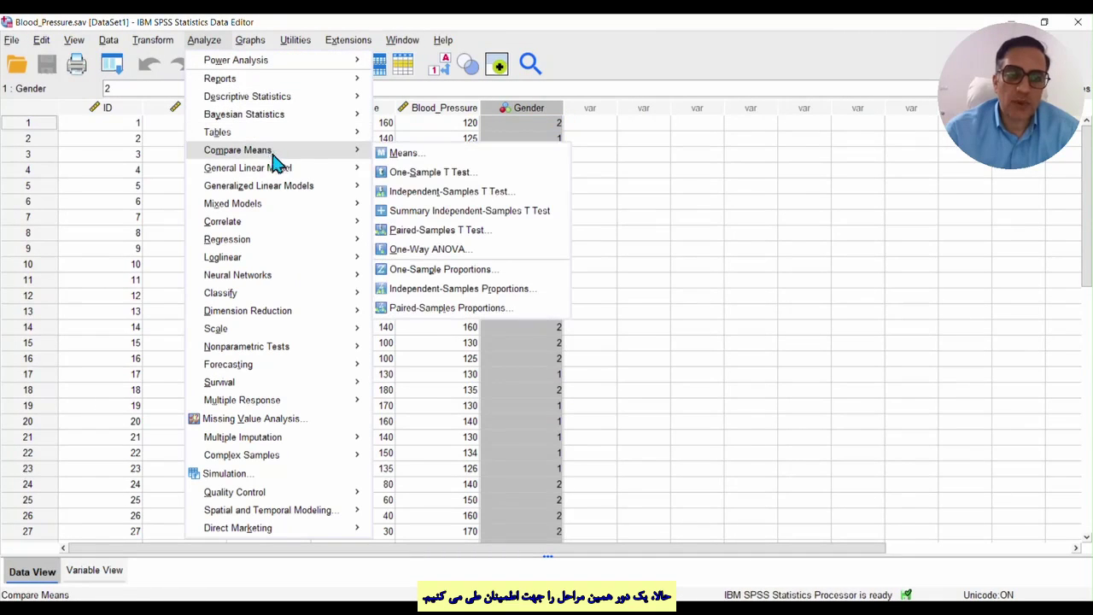
click(432, 193)
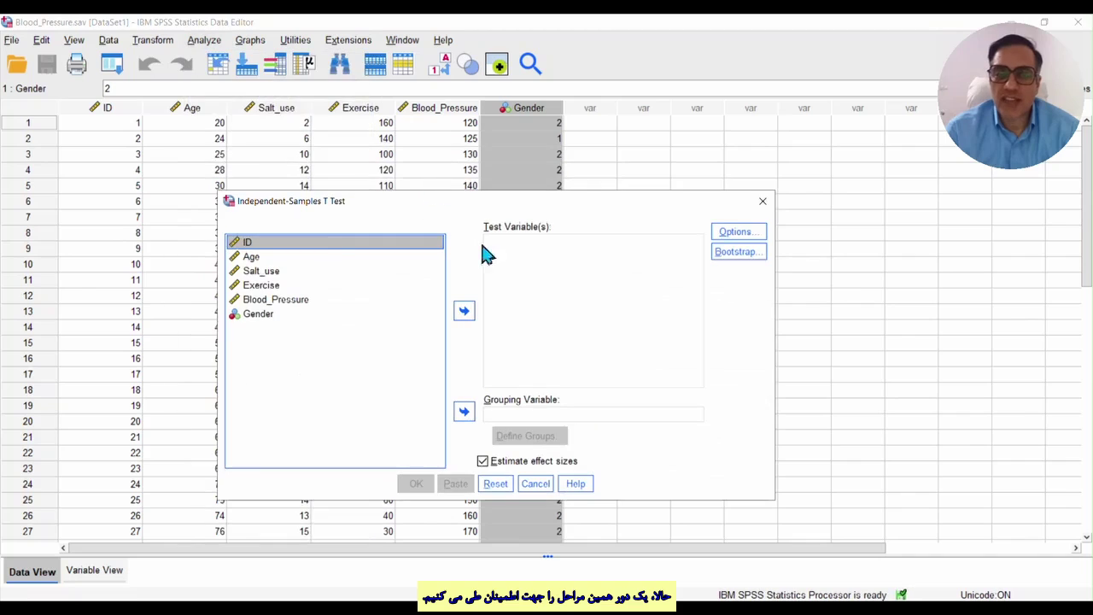
Step: Test Blood_Pressure grouped by Gender with groups 1 and 2, and run it
click(272, 299)
click(464, 311)
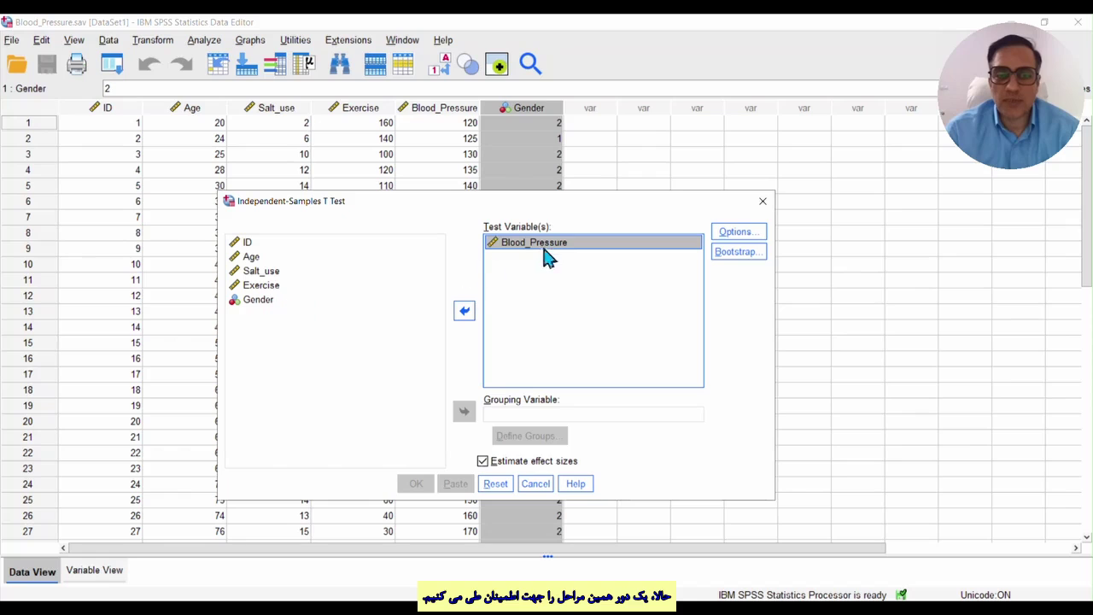
click(260, 300)
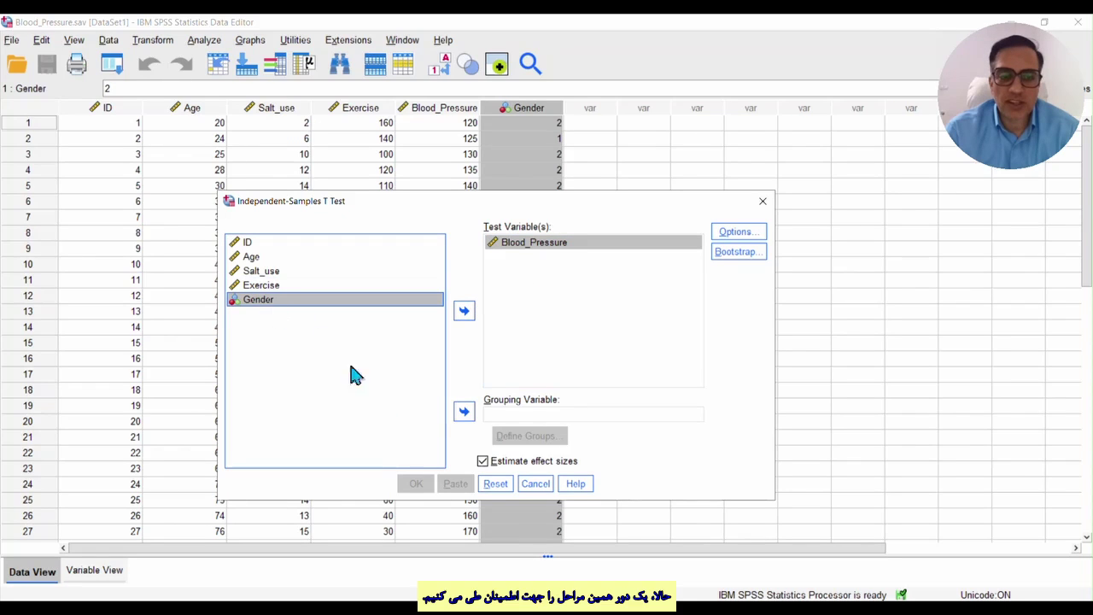
click(464, 412)
click(517, 436)
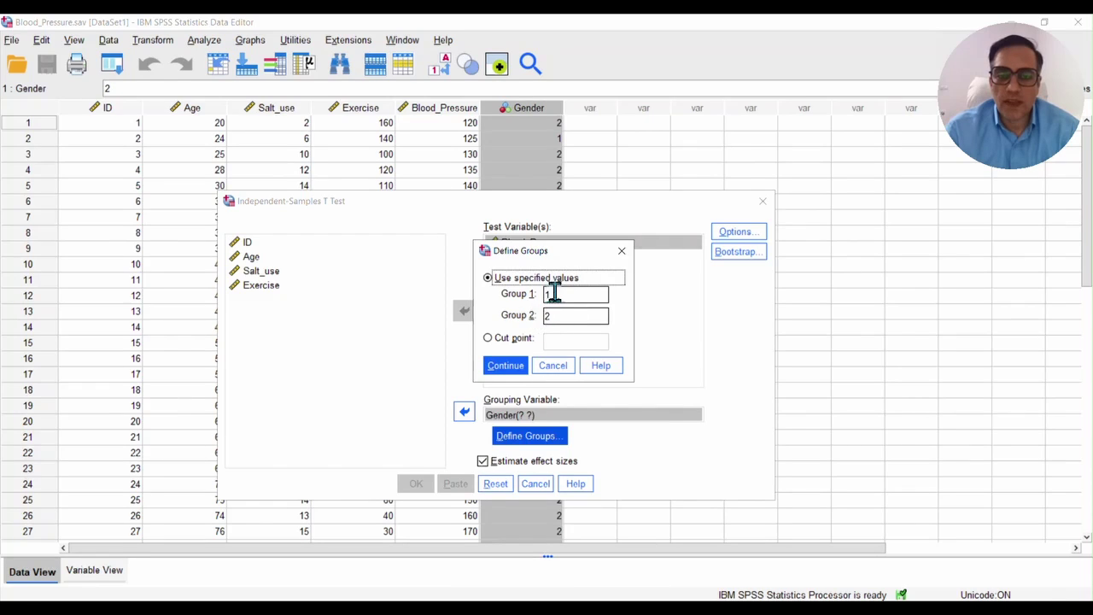
click(506, 365)
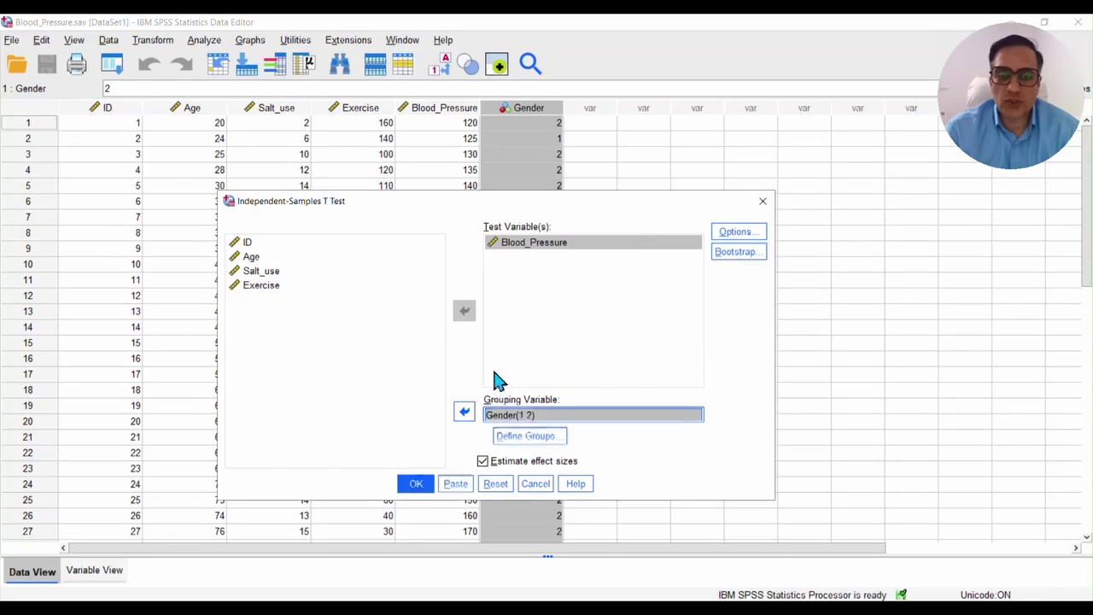
click(416, 483)
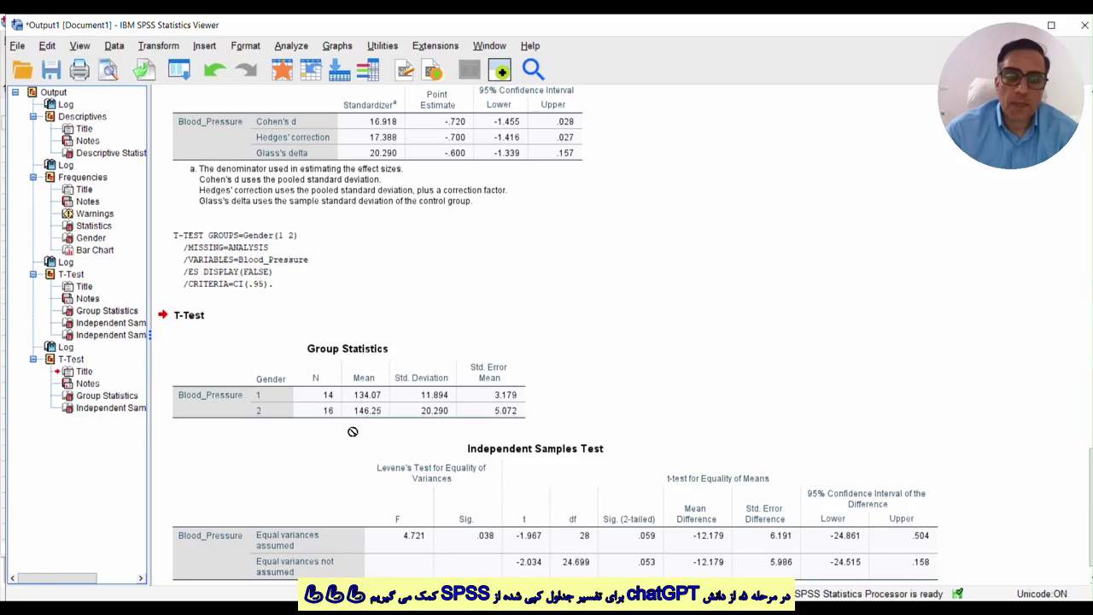
Step: Copy the Independent Samples Test table from the SPSS output and return to ChatGPT
click(375, 509)
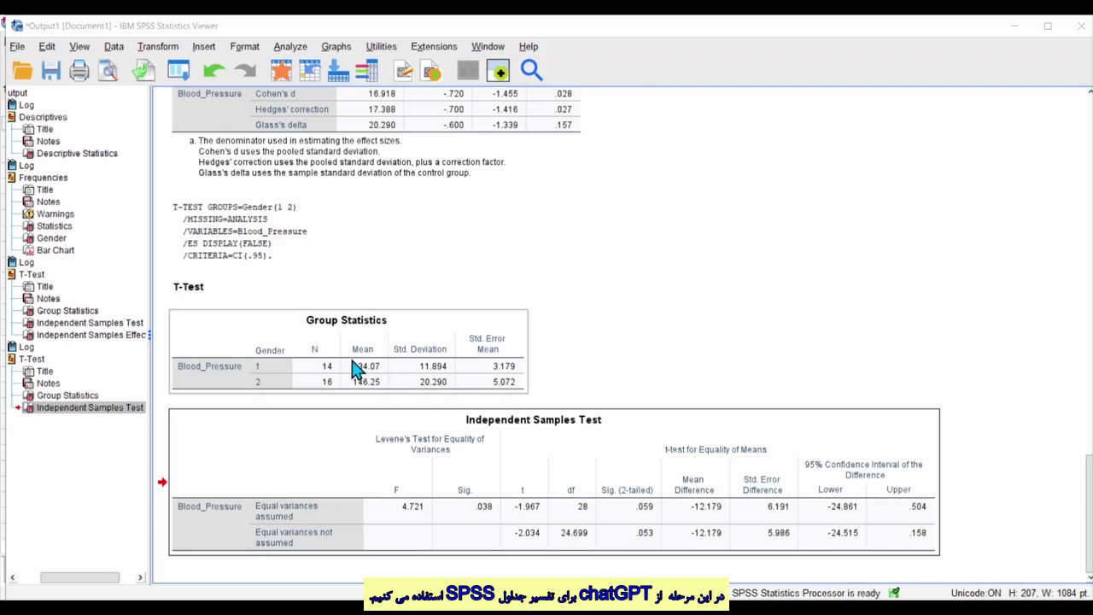
right_click(330, 437)
click(266, 437)
right_click(265, 438)
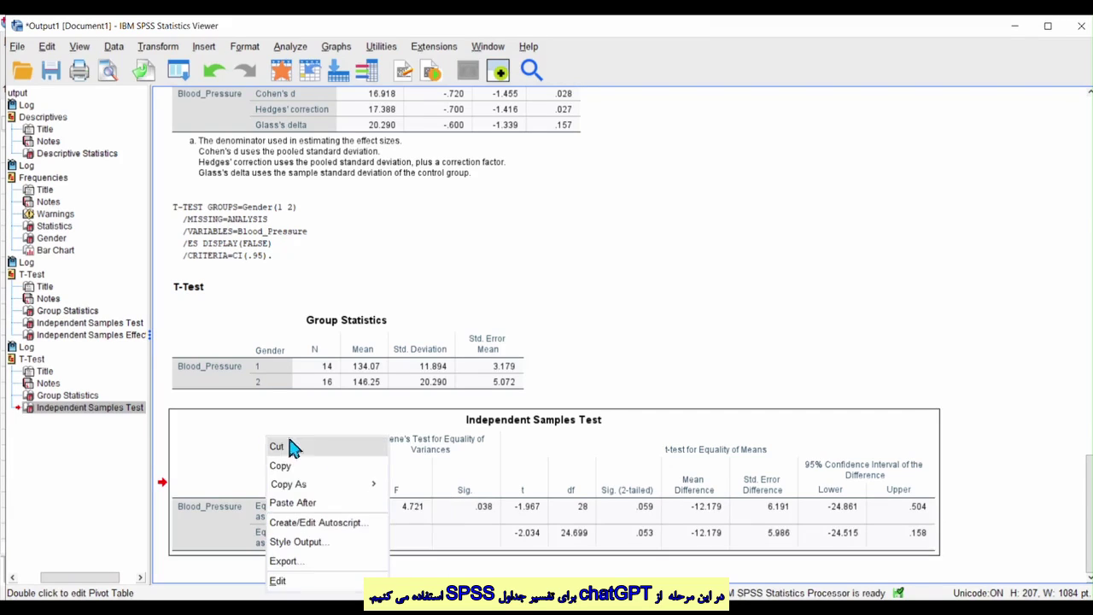
click(282, 465)
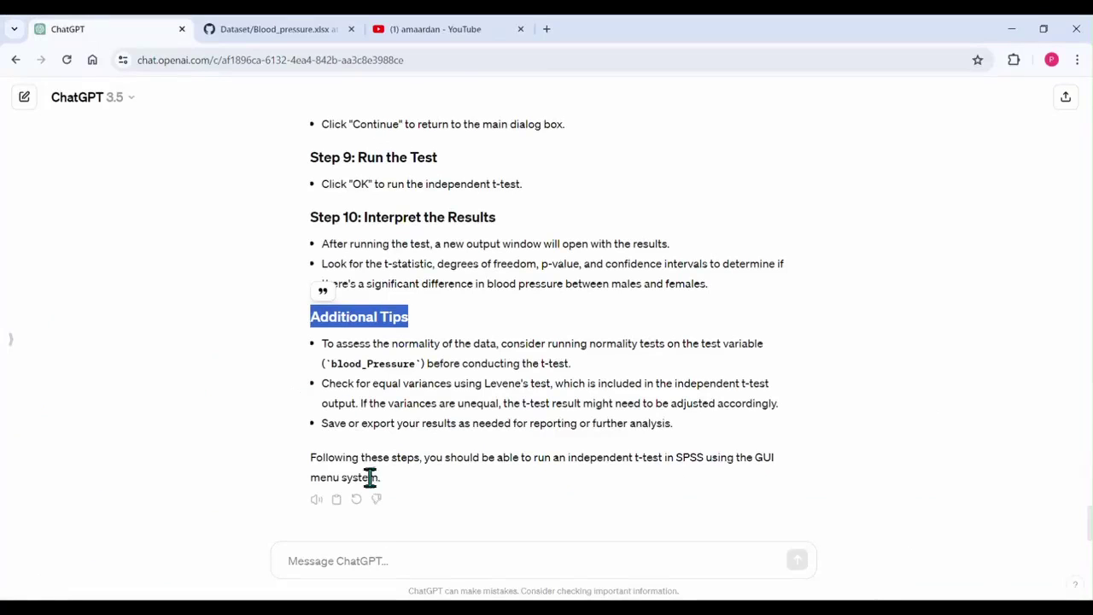
click(375, 561)
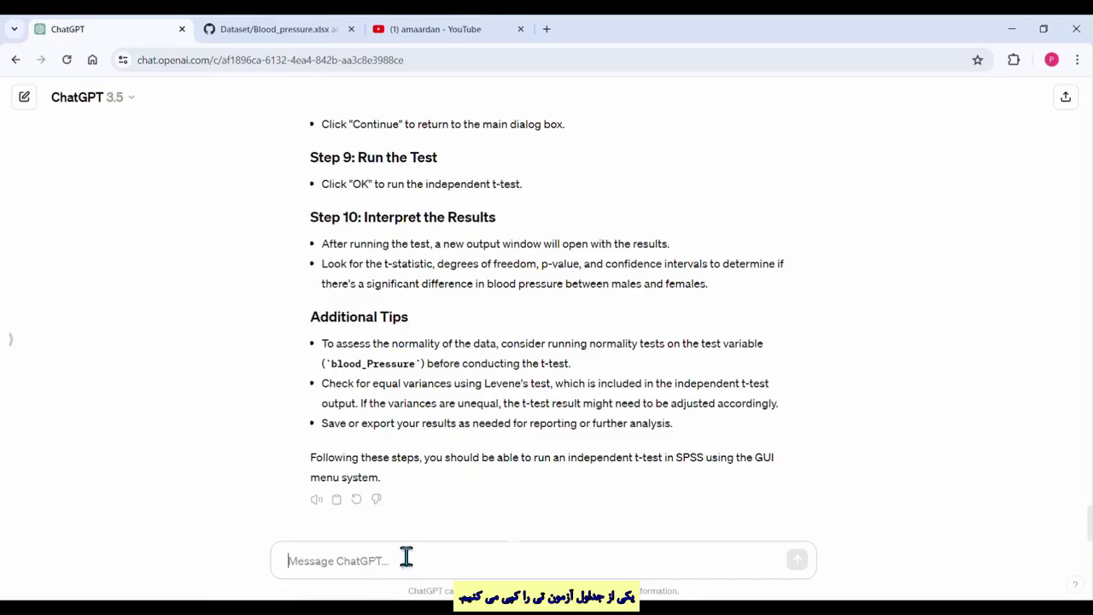
Step: Send ChatGPT 'Interpret this table for me:' with the copied t-test table pasted below
key(ctrl+v)
text(In)
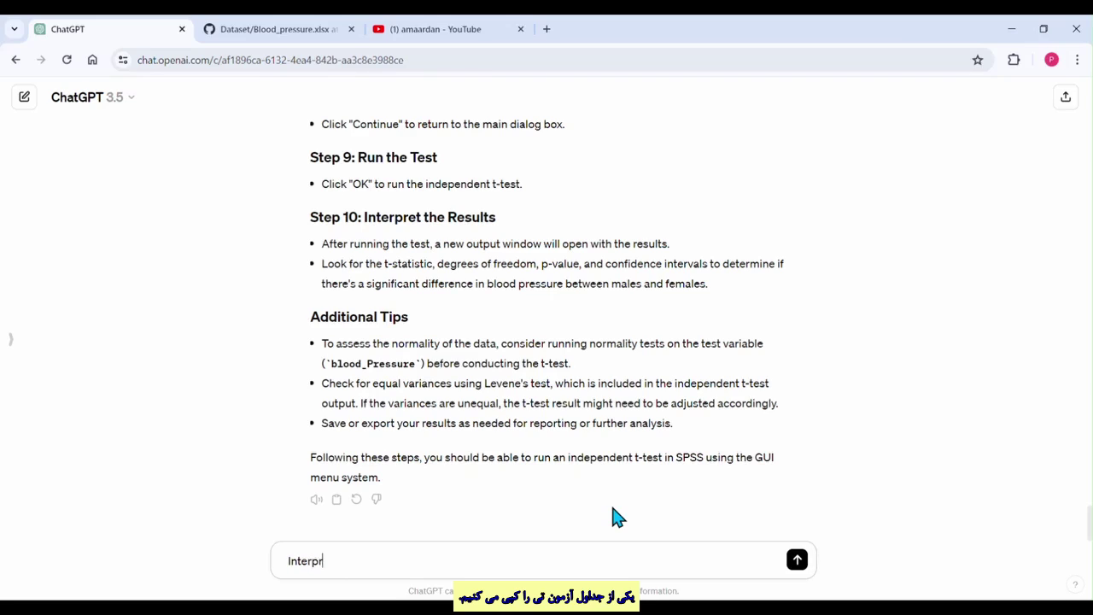
text(terpret this )
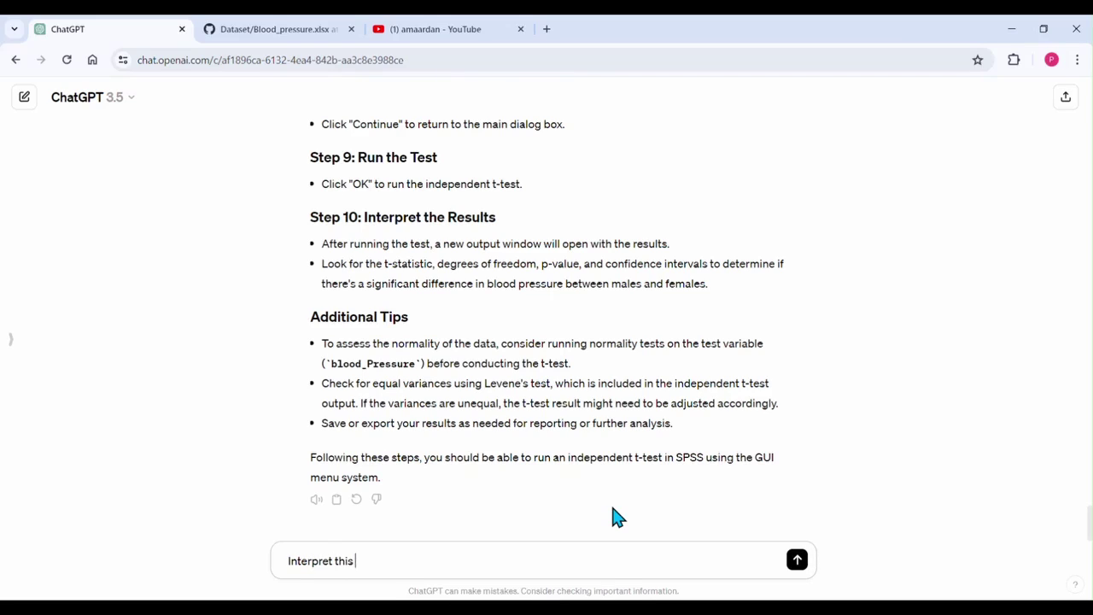
text(table for)
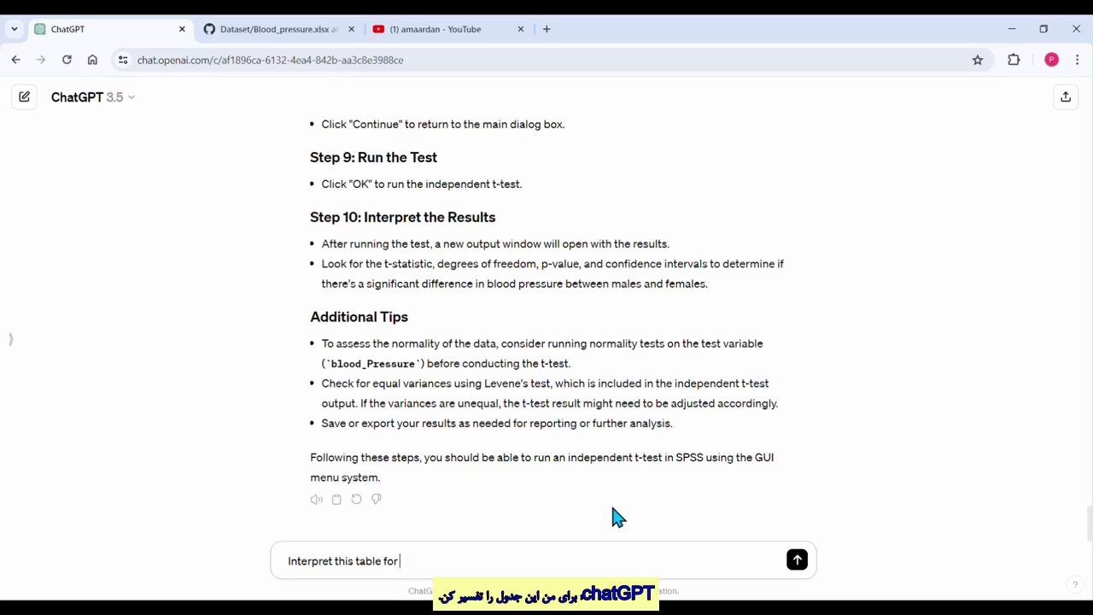
text( me:)
key(shift+Return)
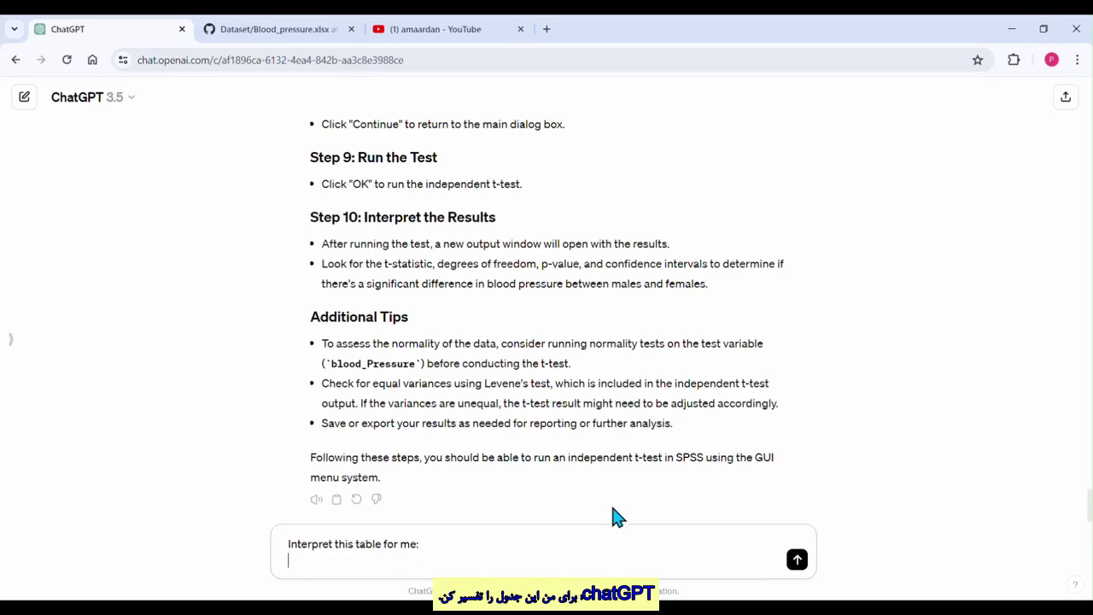
right_click(298, 563)
click(343, 398)
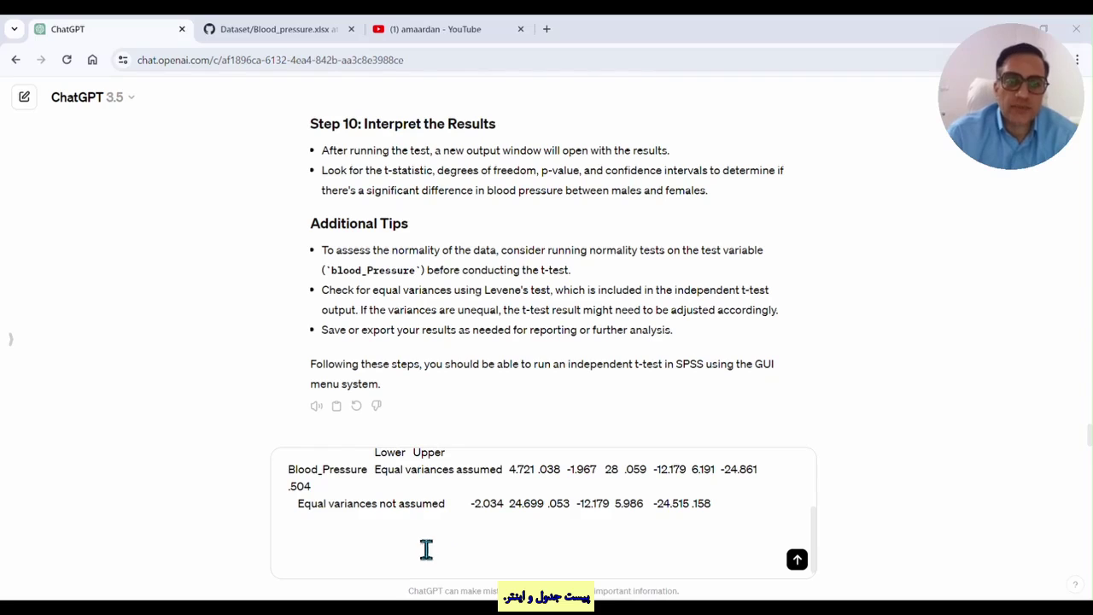
key(Return)
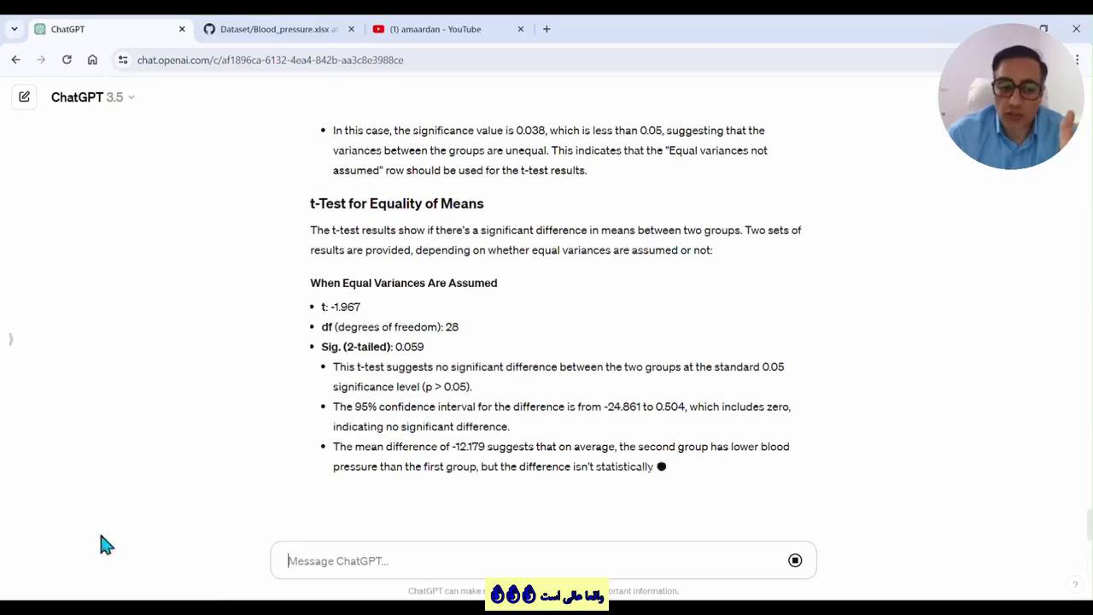
Step: Read through the interpretation, highlighting the t value -2.034 and Sig. (2-tailed) 0.053
scroll(142, 574, up, 10)
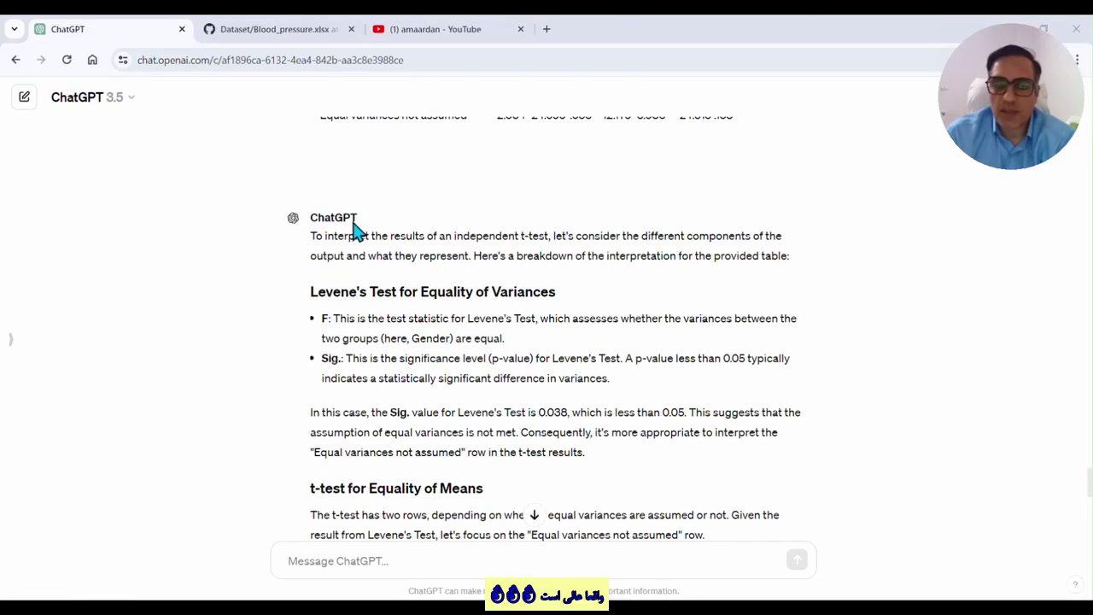
scroll(356, 227, up, 3)
scroll(354, 256, up, 1)
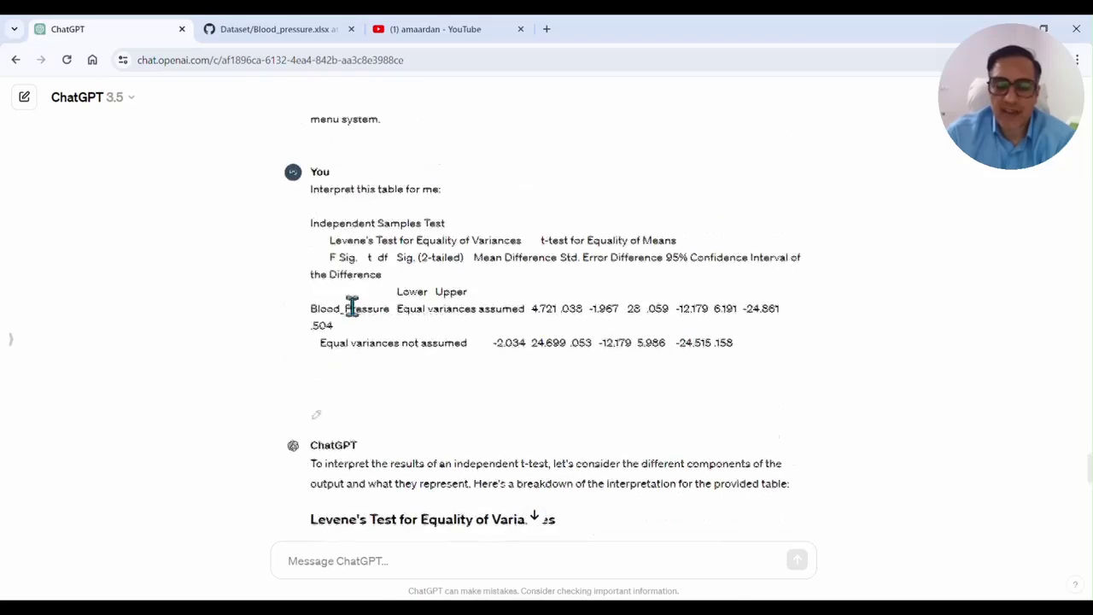
scroll(339, 358, down, 3)
scroll(330, 372, down, 1)
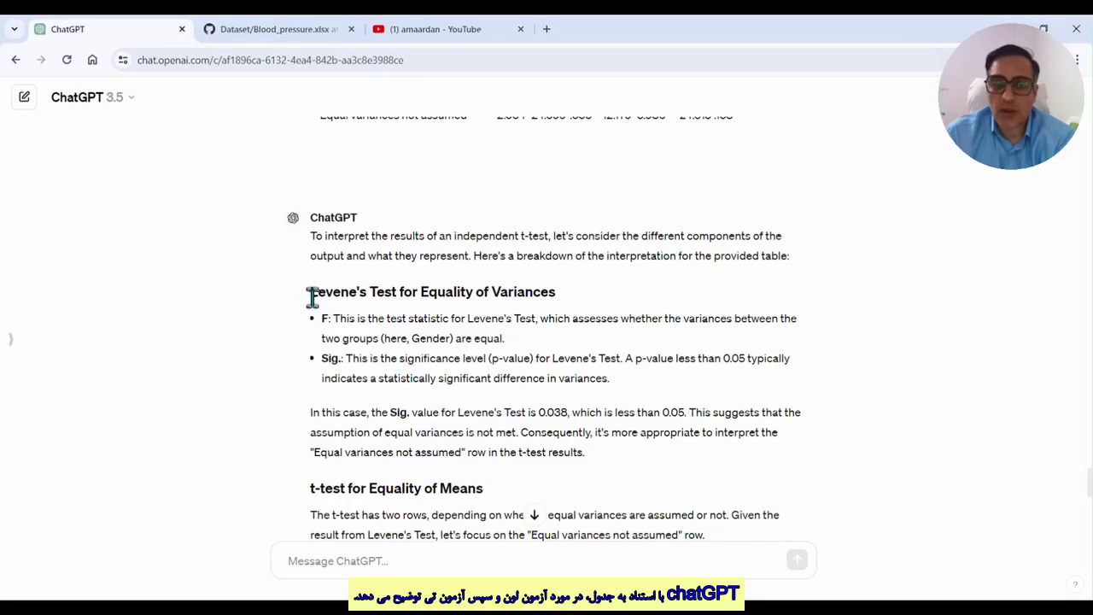
scroll(367, 288, down, 1)
scroll(364, 439, down, 4)
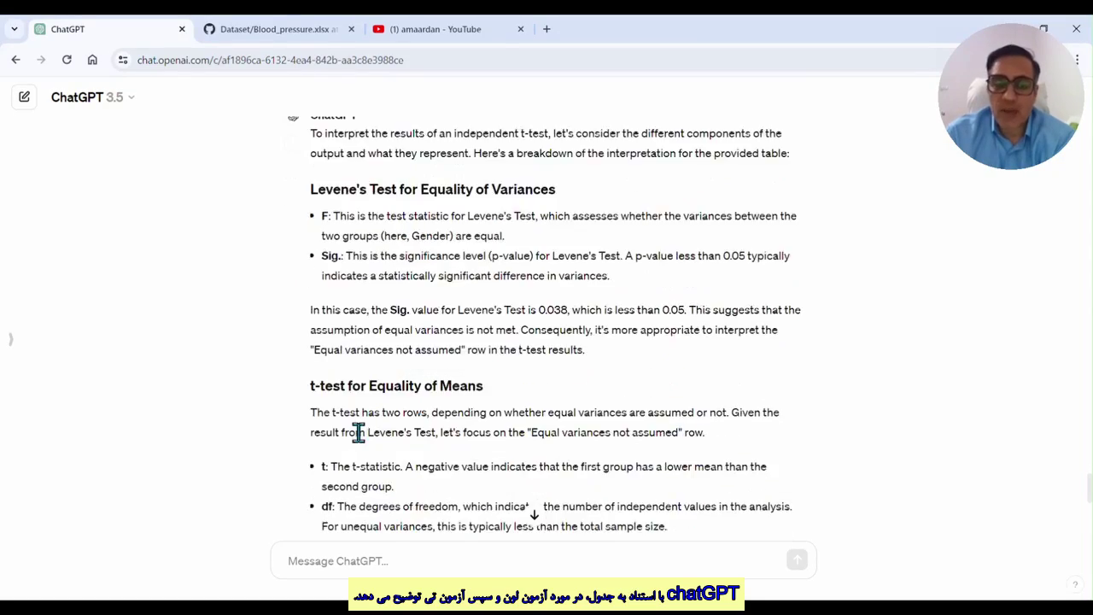
scroll(376, 430, down, 1)
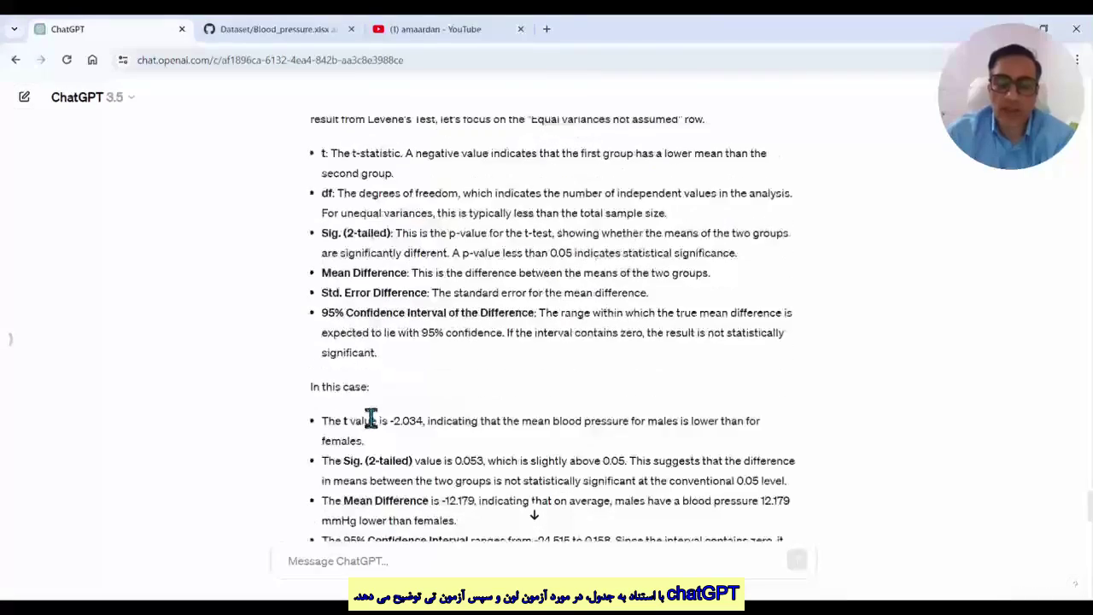
scroll(370, 419, down, 2)
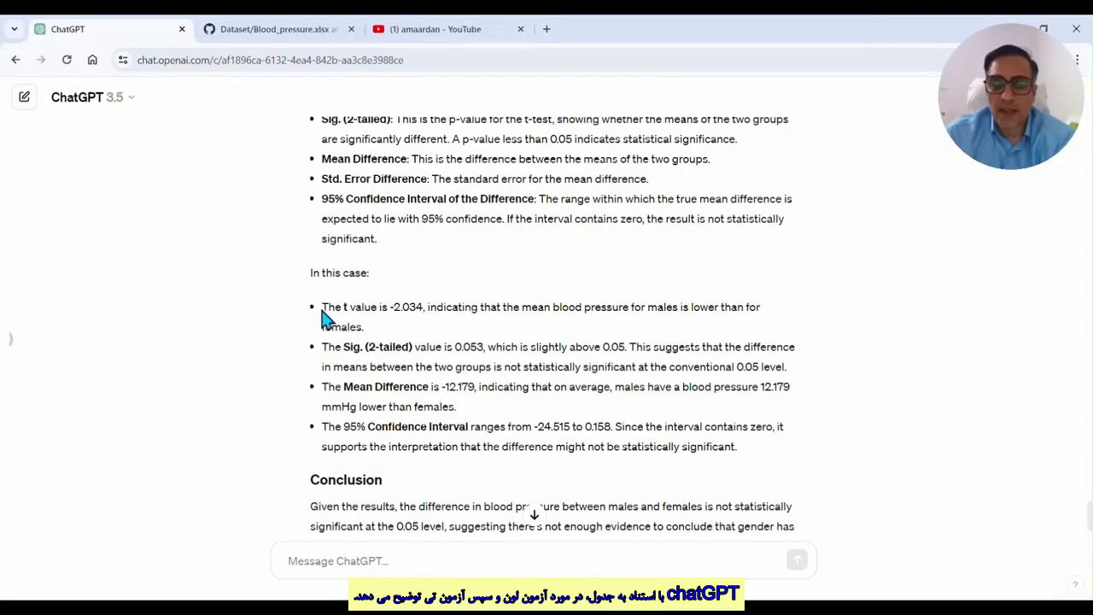
drag(325, 309, 433, 309)
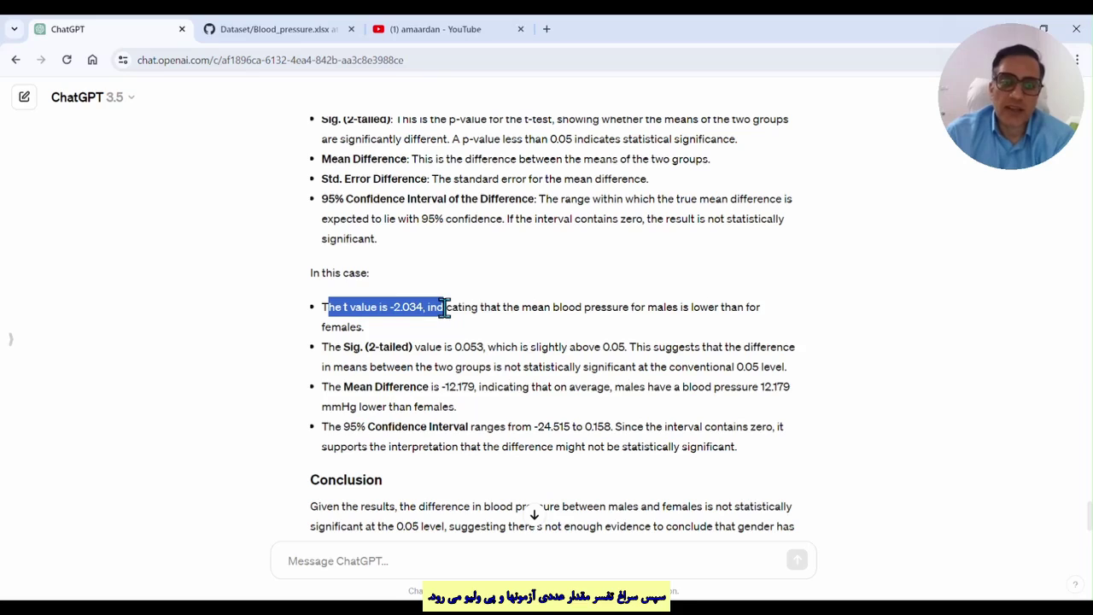
drag(448, 311, 555, 312)
click(410, 365)
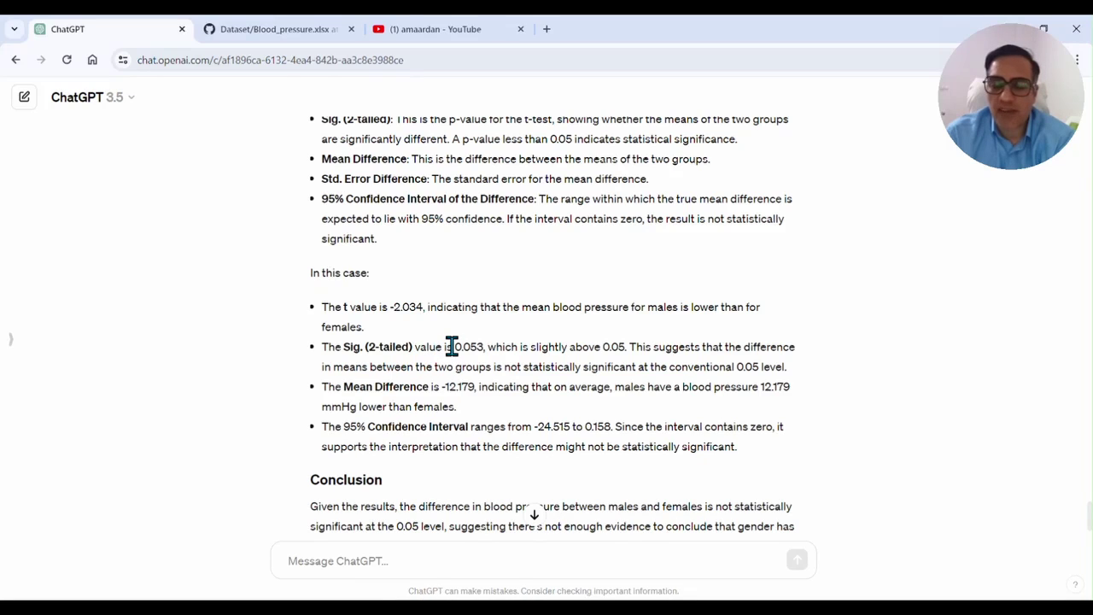
drag(442, 347, 497, 347)
Step: Highlight the 95% Confidence Interval statement and the whole Conclusion paragraph
scroll(401, 401, down, 1)
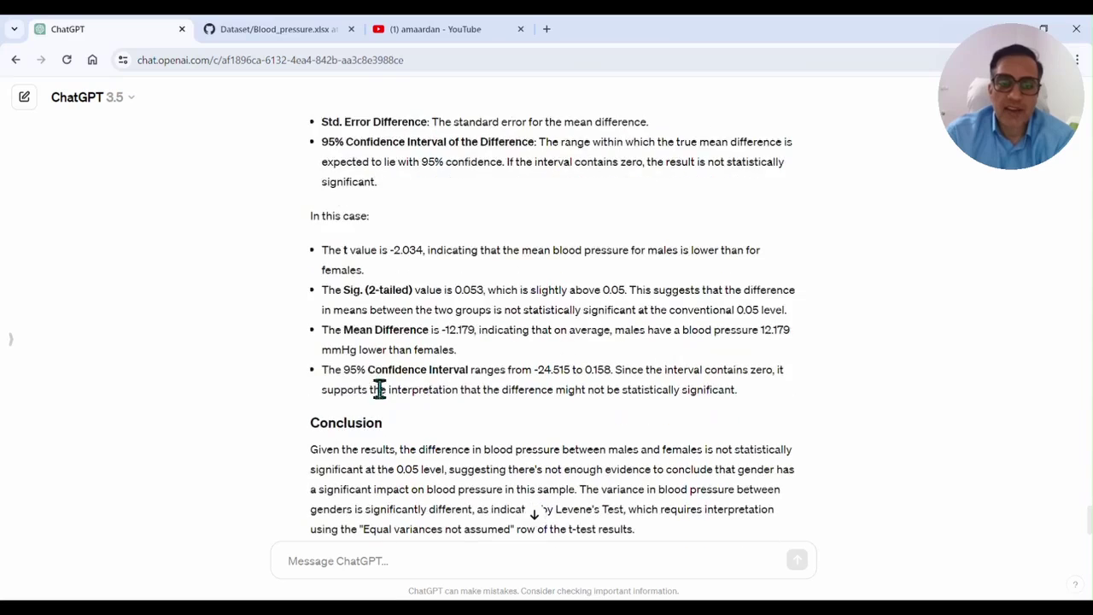
drag(343, 301, 456, 303)
drag(343, 341, 541, 353)
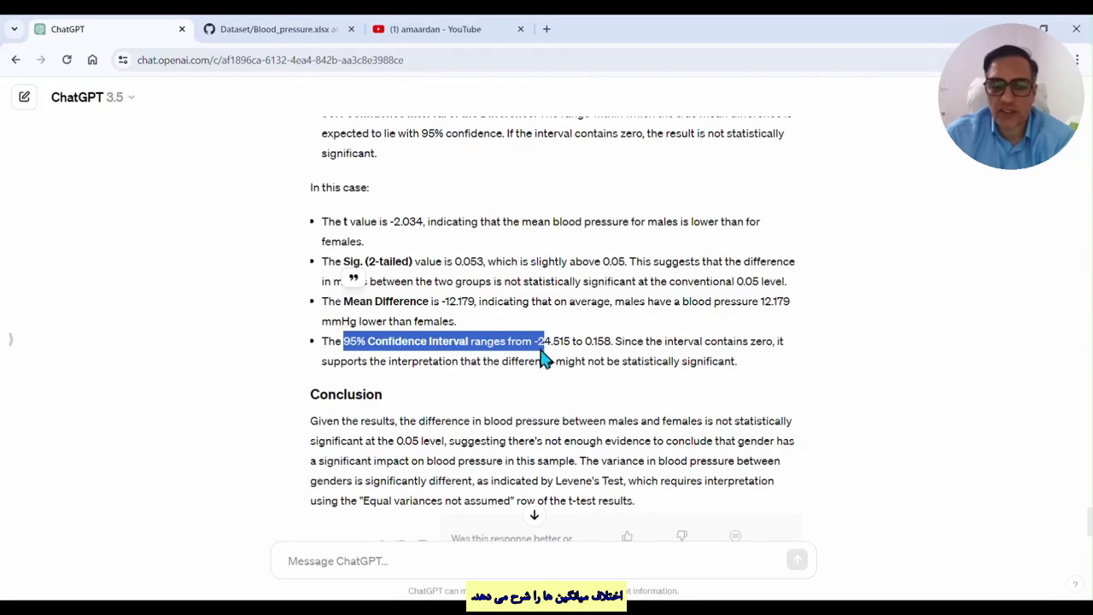
click(461, 407)
scroll(459, 397, down, 1)
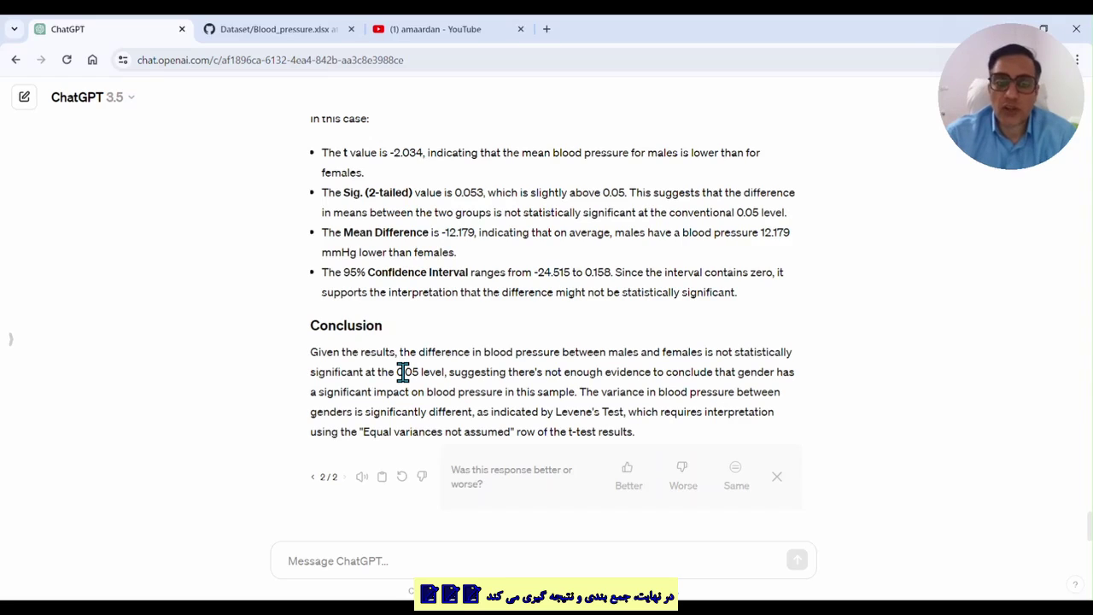
drag(313, 350, 648, 439)
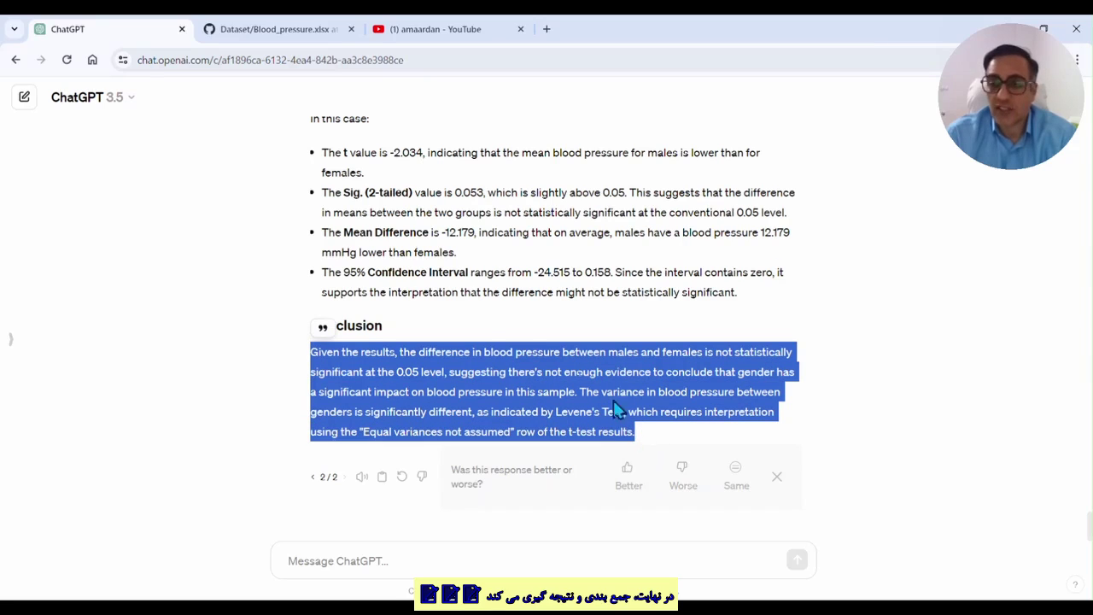